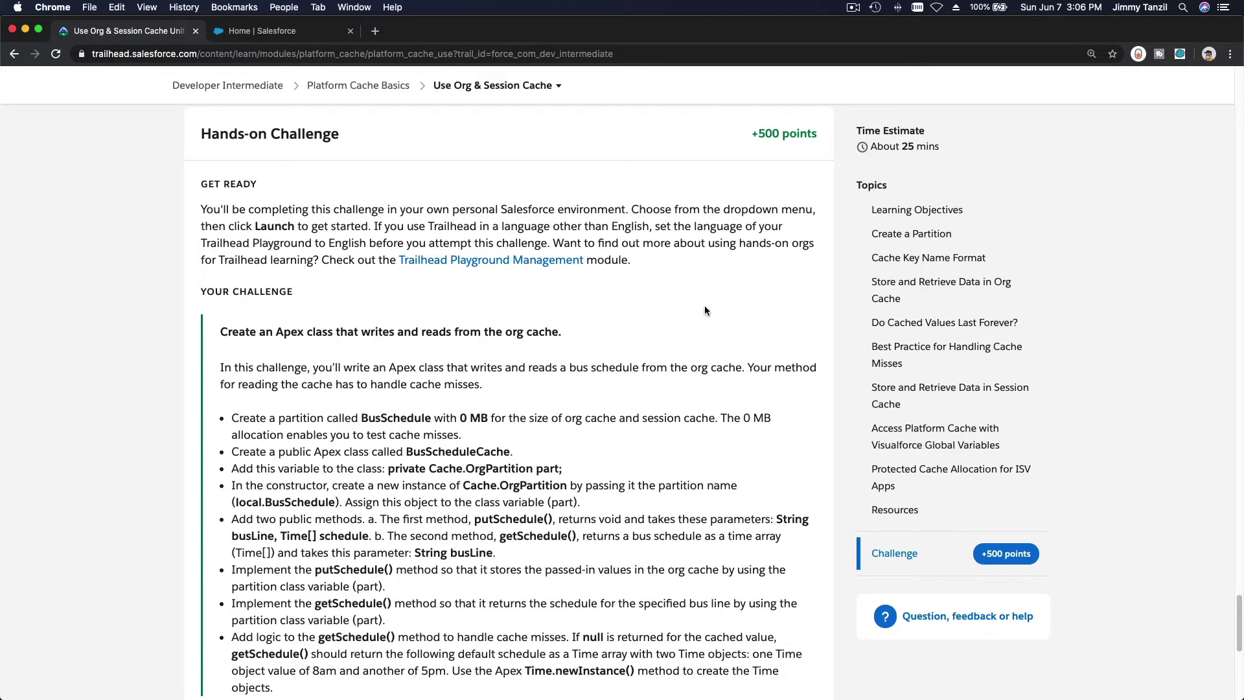
Read the challenge and select the partition name BusSchedule to copy
{"action": "scroll", "coordinate": [672, 313], "scroll_direction": "down", "scroll_amount": 2}
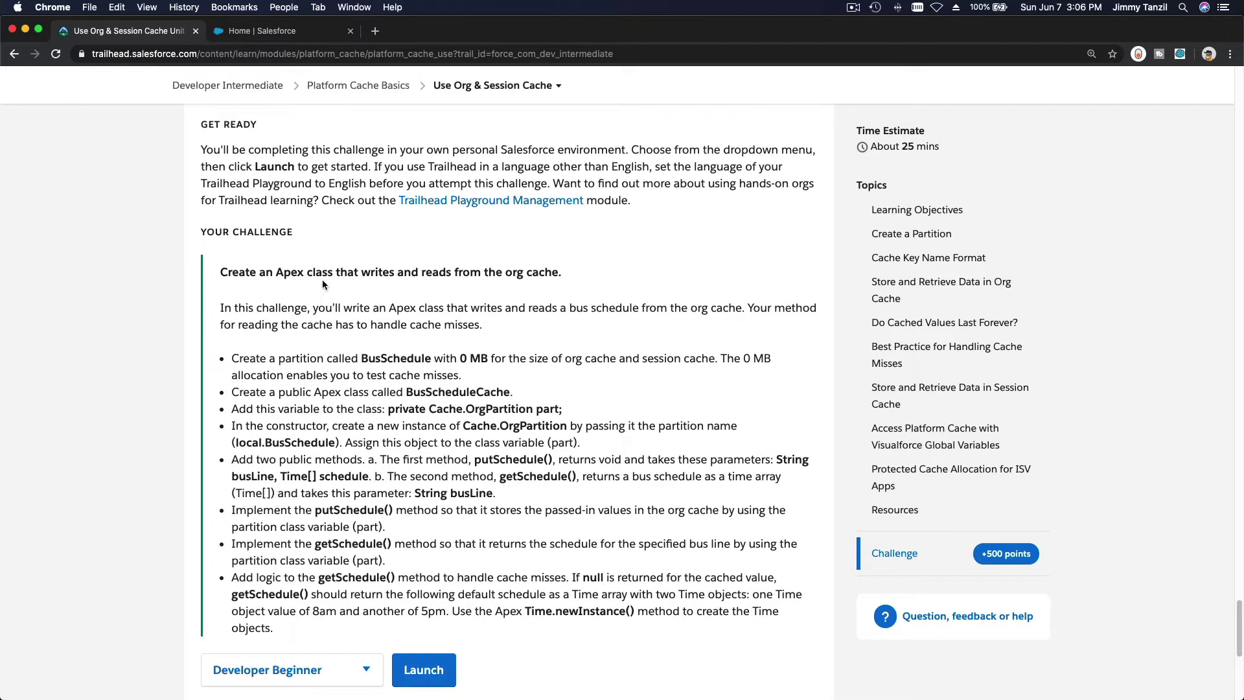
{"action": "double_click", "coordinate": [520, 272]}
{"action": "left_click", "coordinate": [536, 276]}
{"action": "double_click", "coordinate": [536, 272]}
{"action": "scroll", "coordinate": [541, 304], "scroll_direction": "down", "scroll_amount": 3}
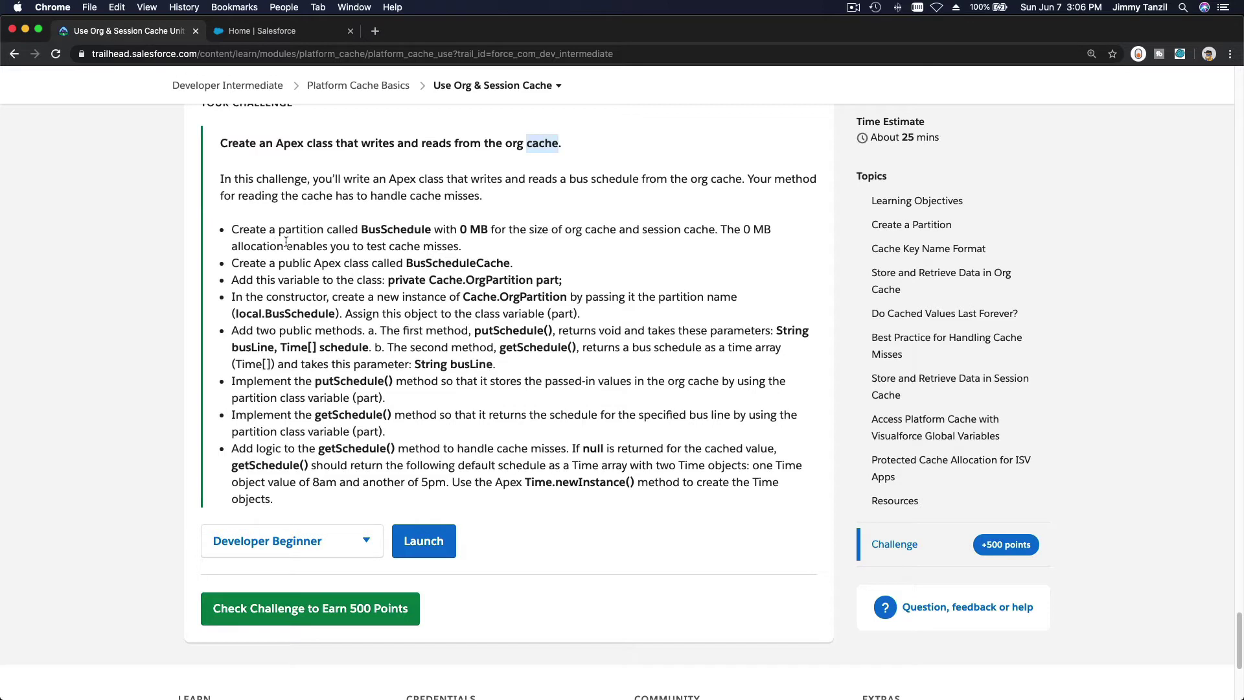
{"action": "double_click", "coordinate": [388, 229]}
{"action": "key", "text": "super+c"}
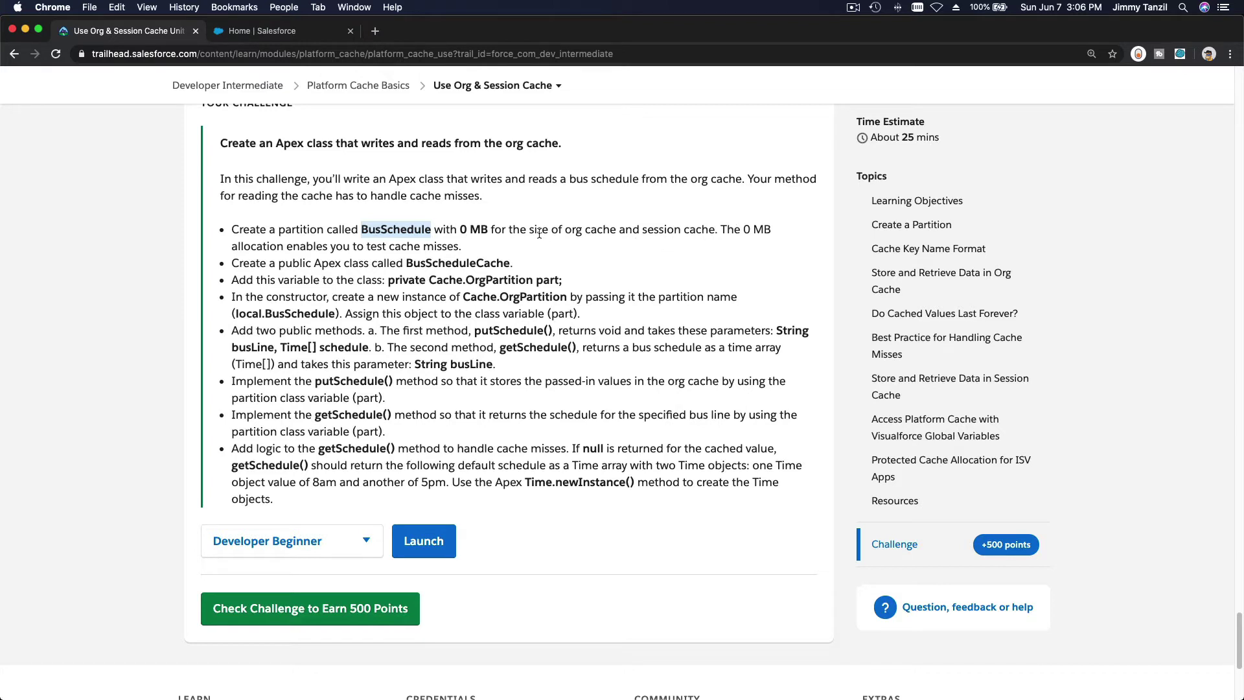
Open Setup in a new tab and find Platform Cache through a Quick Find search for 'cache'
{"action": "left_click", "coordinate": [291, 32]}
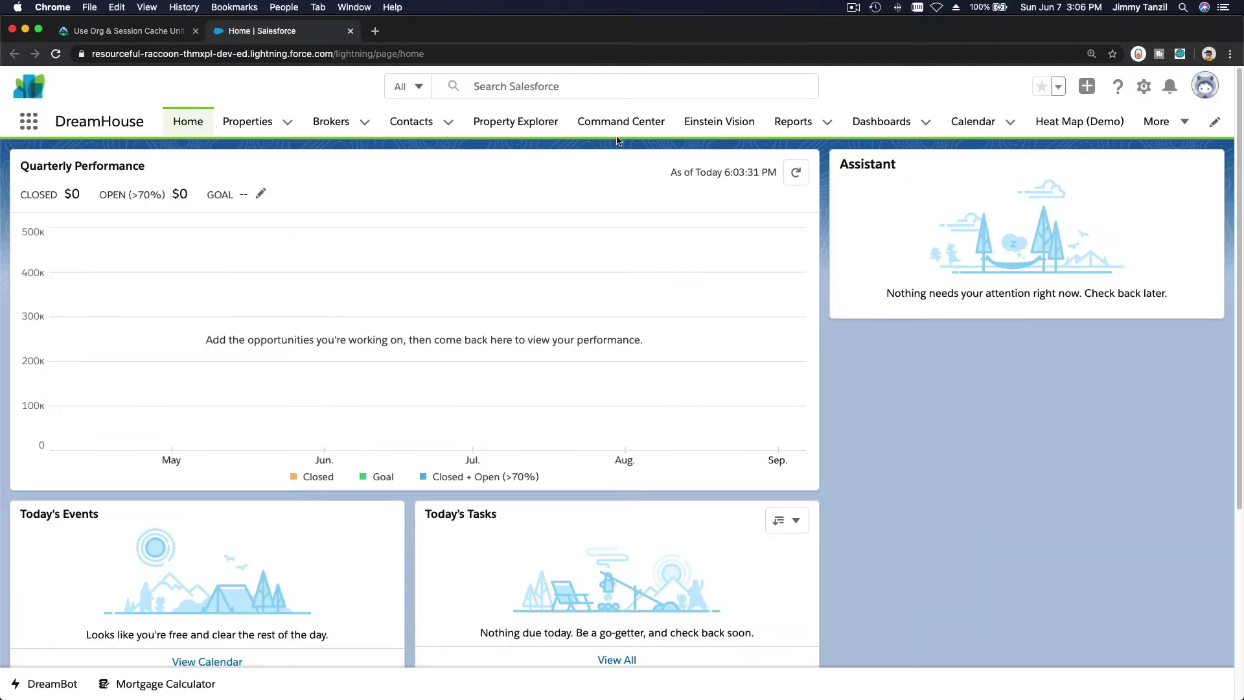
{"action": "left_click", "coordinate": [1142, 87]}
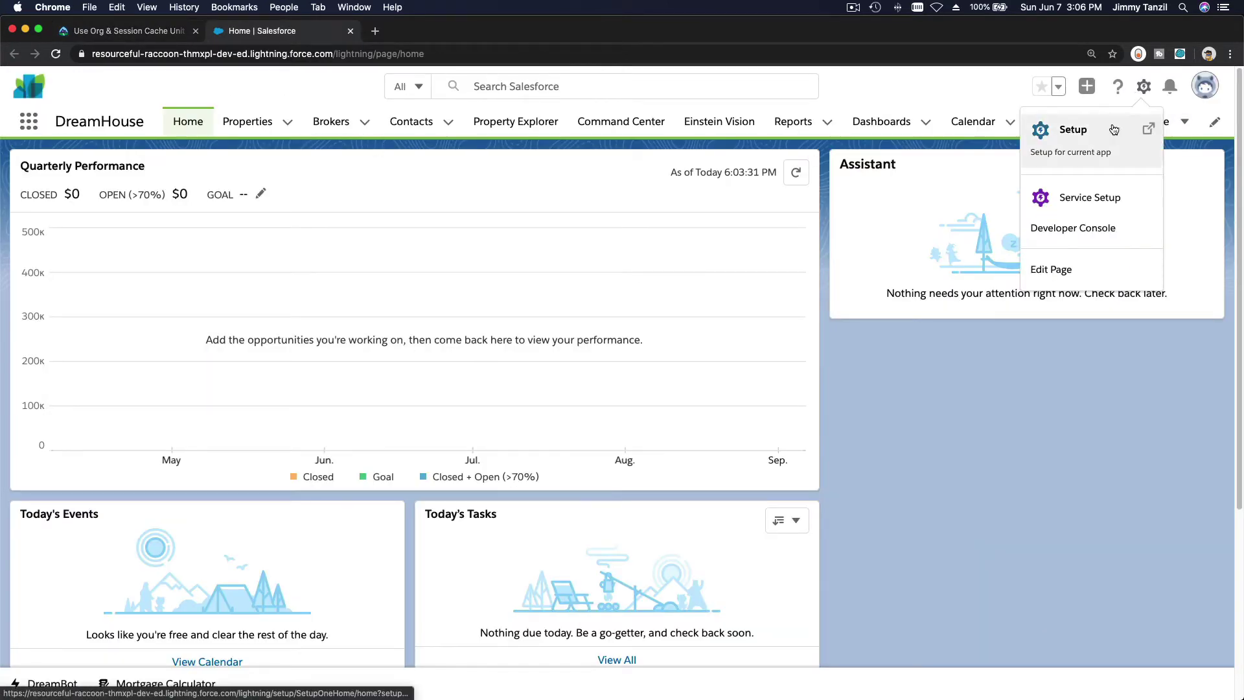
{"action": "left_click", "coordinate": [1148, 130]}
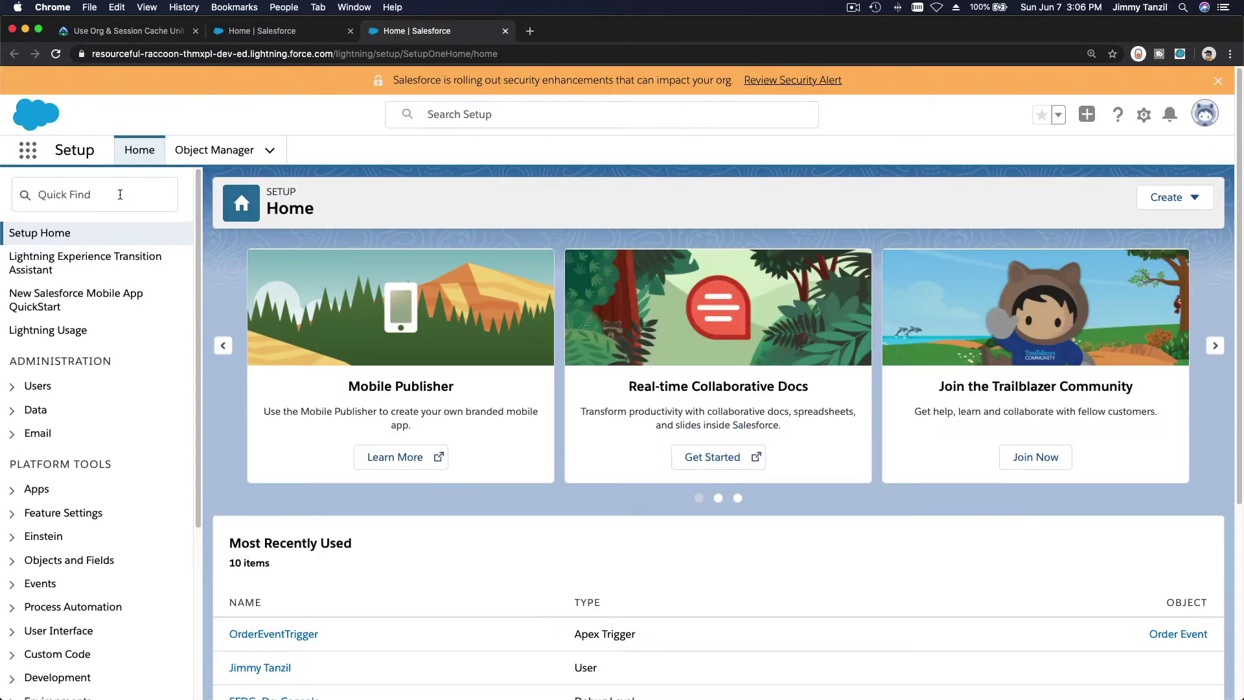
{"action": "left_click", "coordinate": [120, 194]}
{"action": "type", "text": "cache"}
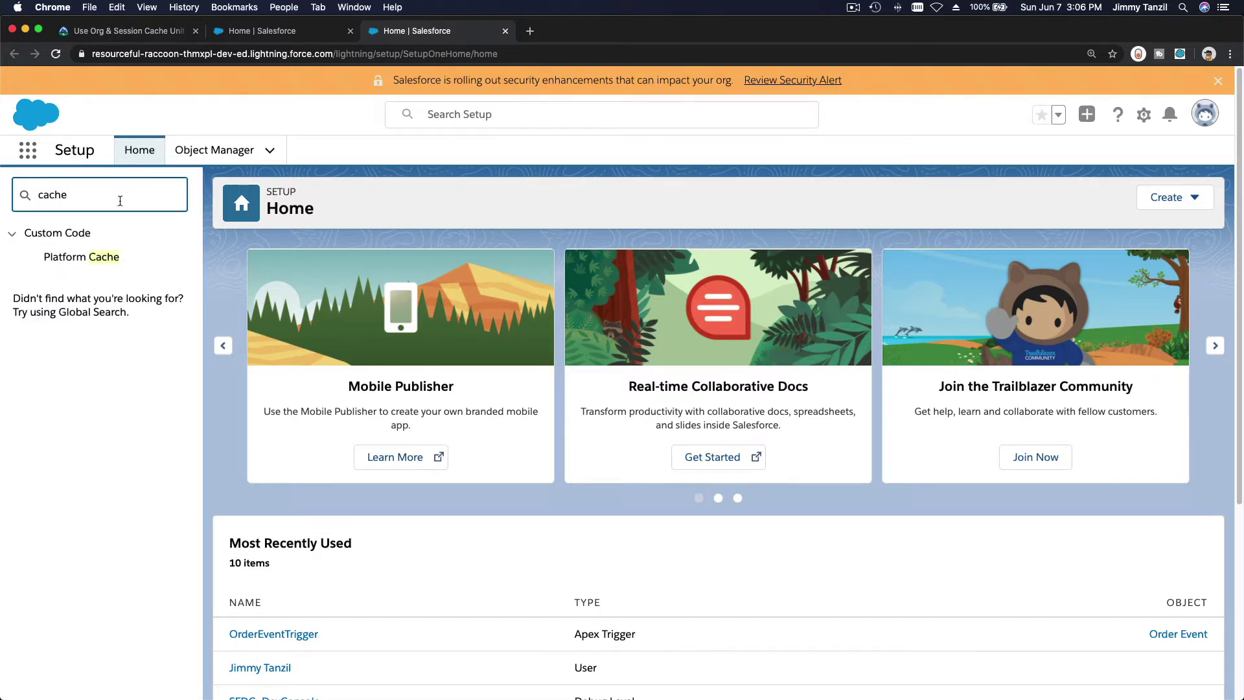
{"action": "left_click", "coordinate": [104, 257]}
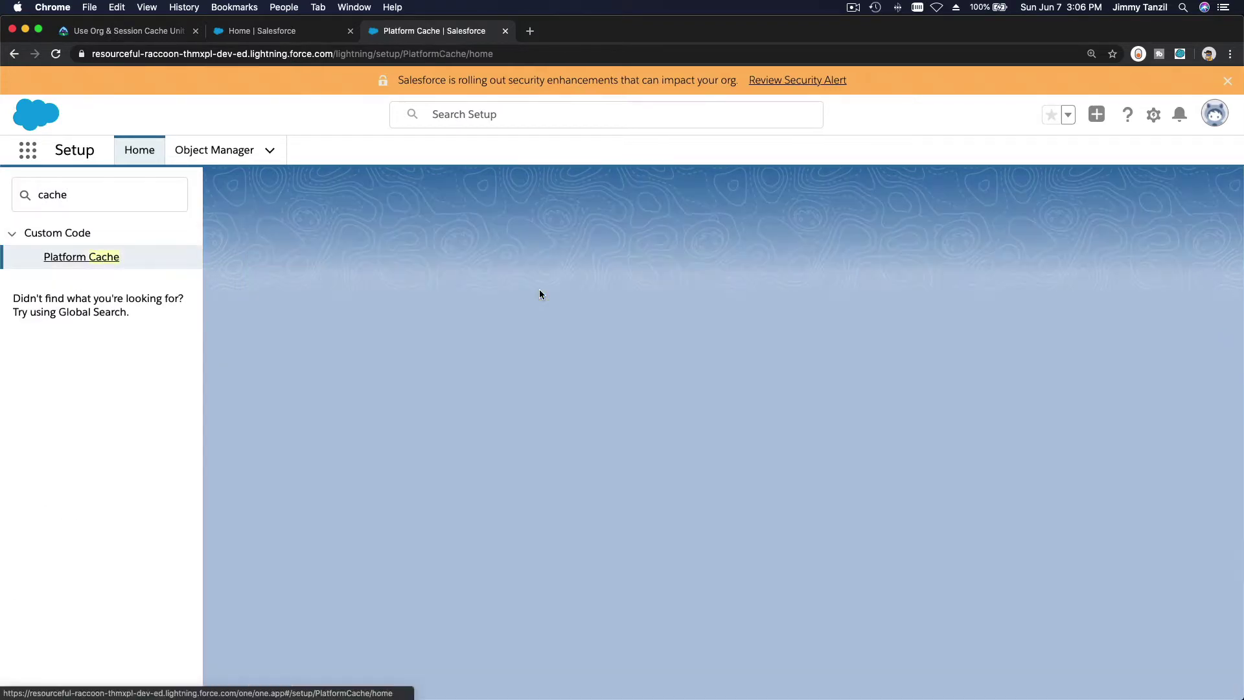
{"action": "scroll", "coordinate": [539, 295], "scroll_direction": "down", "scroll_amount": 1}
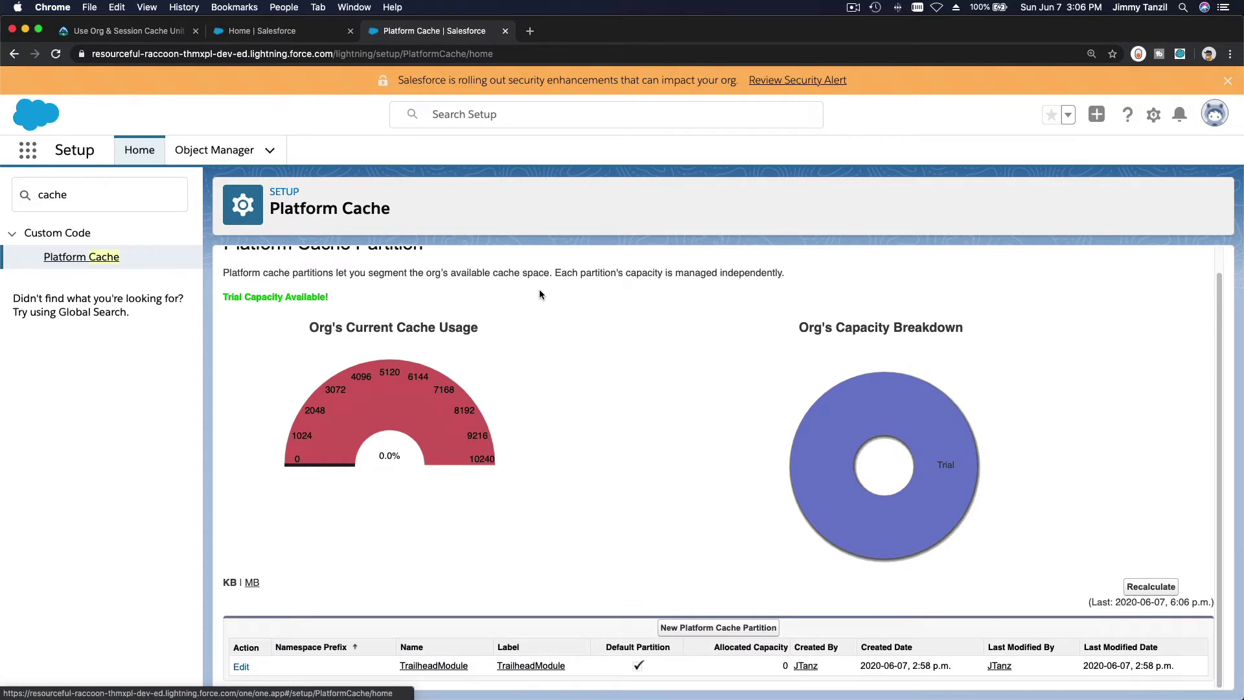
Create a new cache partition labelled BusSchedule with 0 MB allocations and save it
{"action": "left_click", "coordinate": [728, 629]}
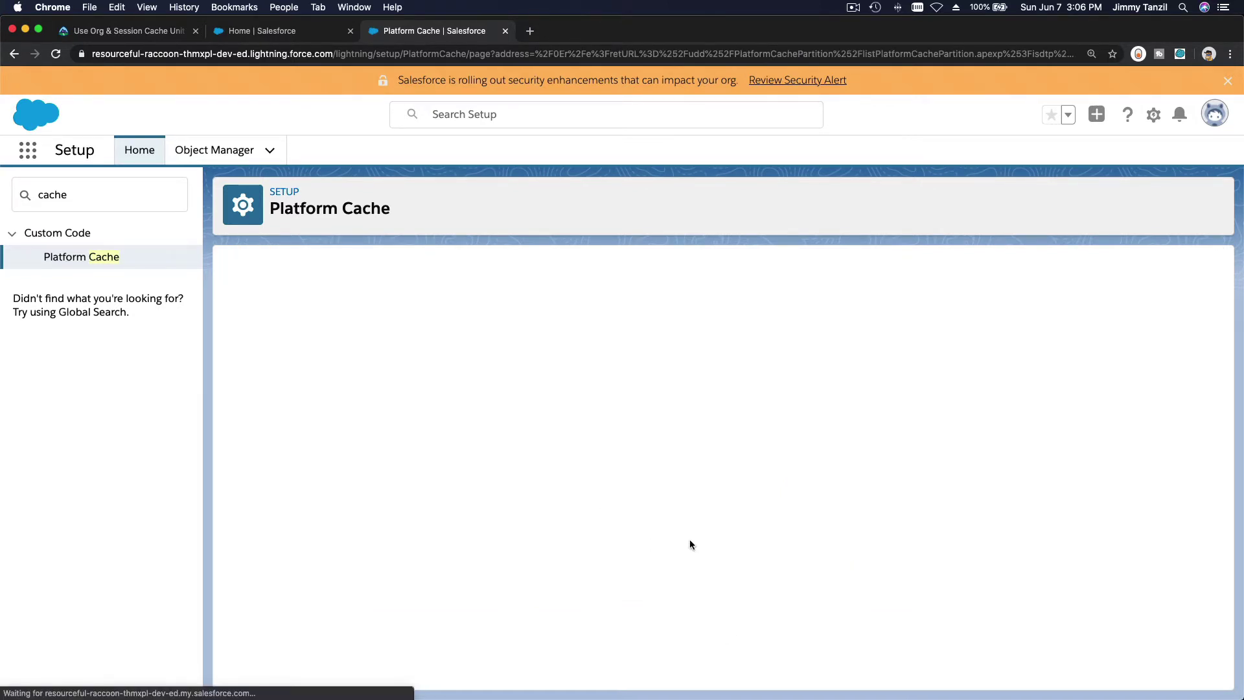
{"action": "key", "text": "super+v"}
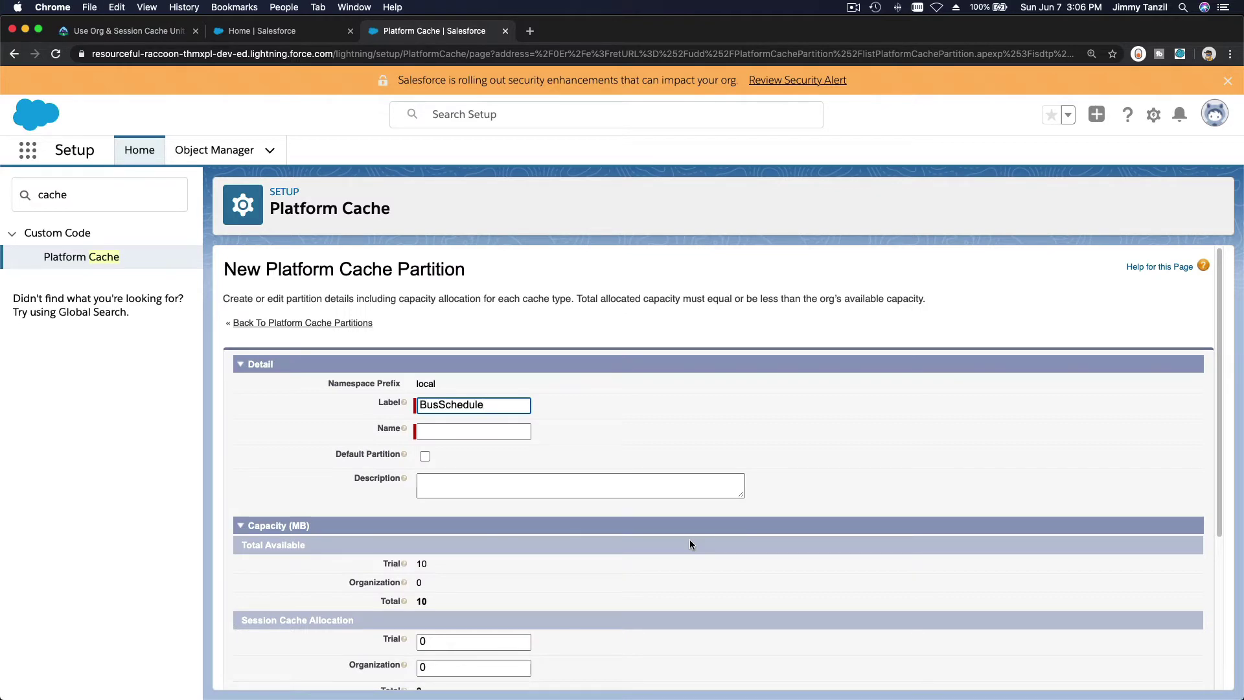
{"action": "key", "text": "Tab"}
{"action": "scroll", "coordinate": [713, 466], "scroll_direction": "down", "scroll_amount": 5}
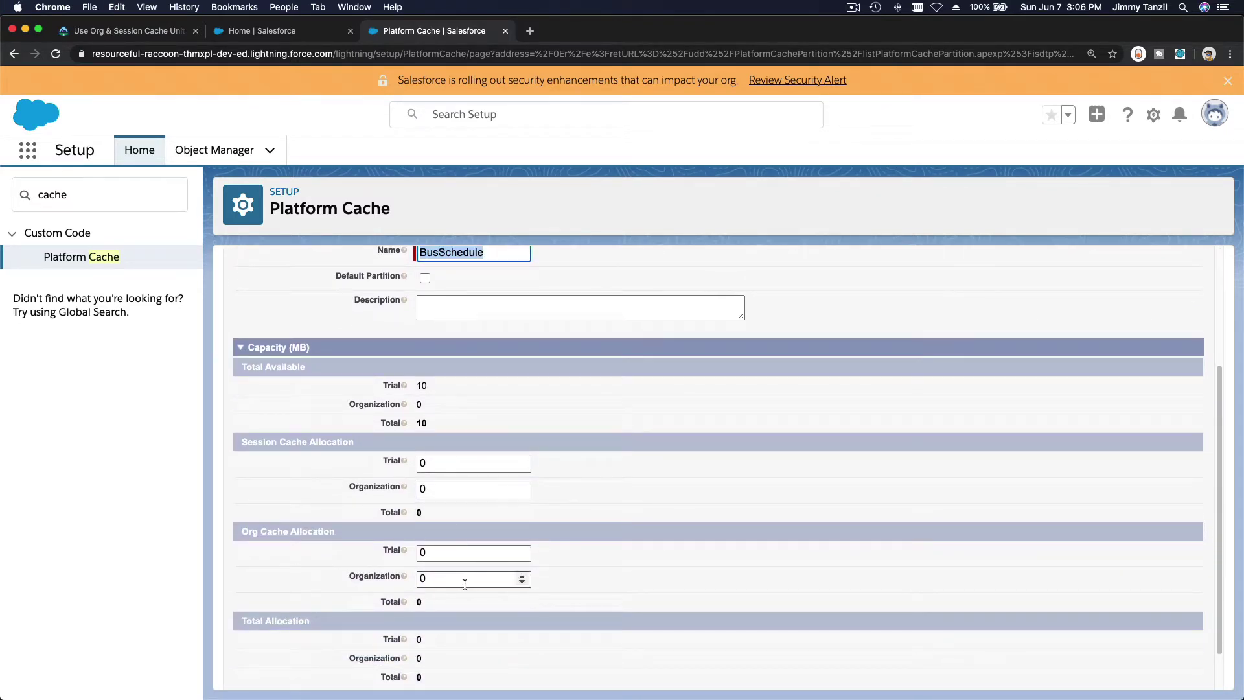
{"action": "scroll", "coordinate": [581, 561], "scroll_direction": "down", "scroll_amount": 2}
{"action": "left_click", "coordinate": [544, 665]}
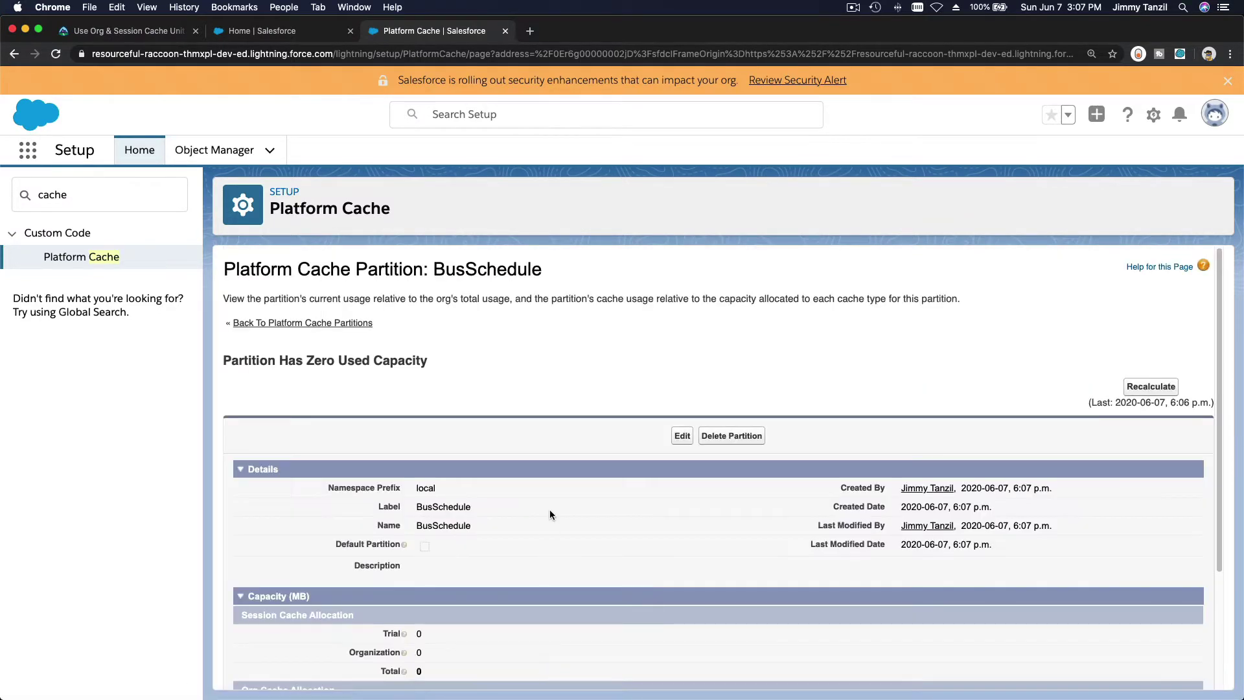
Go back to the Platform Cache overview, then to the Trailhead challenge
{"action": "scroll", "coordinate": [551, 515], "scroll_direction": "down", "scroll_amount": 5}
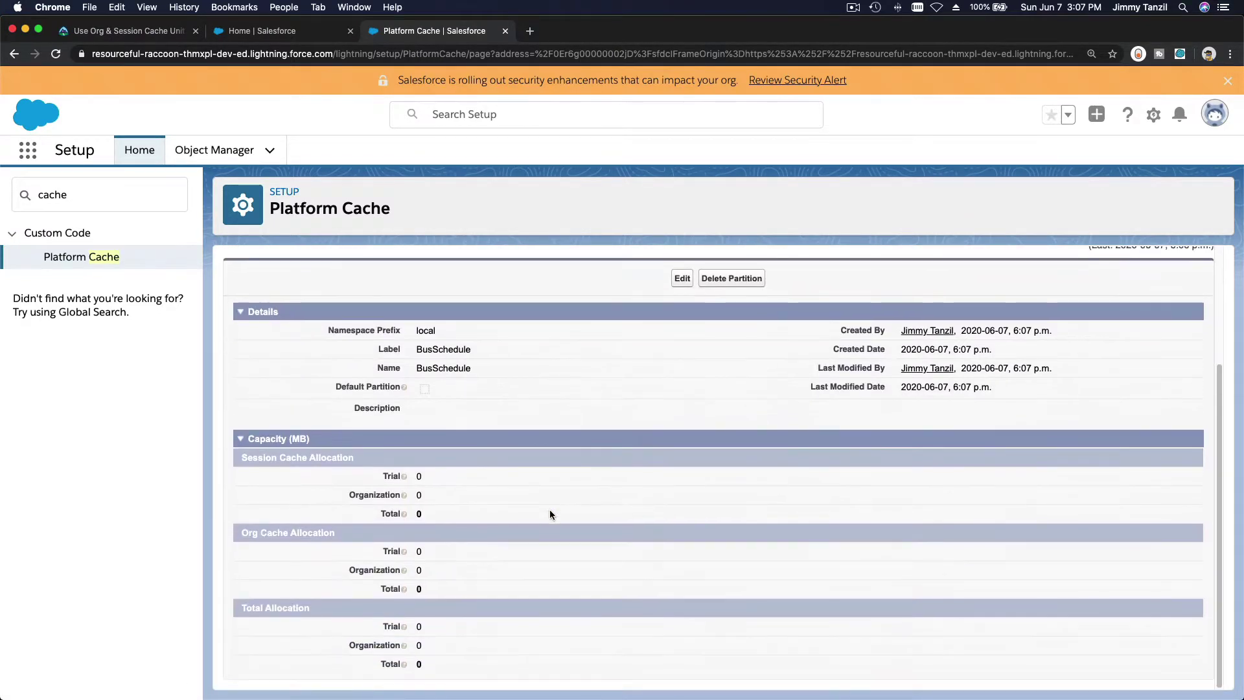
{"action": "left_click", "coordinate": [98, 259]}
{"action": "scroll", "coordinate": [526, 403], "scroll_direction": "down", "scroll_amount": 2}
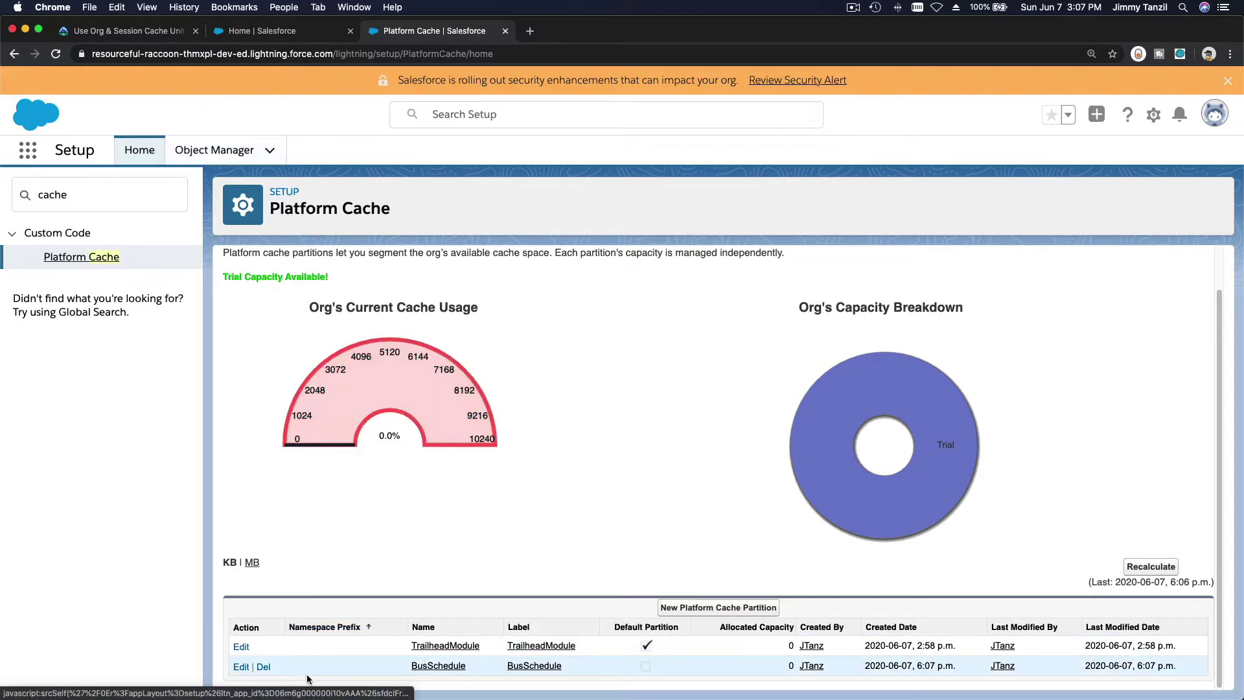
{"action": "left_click", "coordinate": [133, 32]}
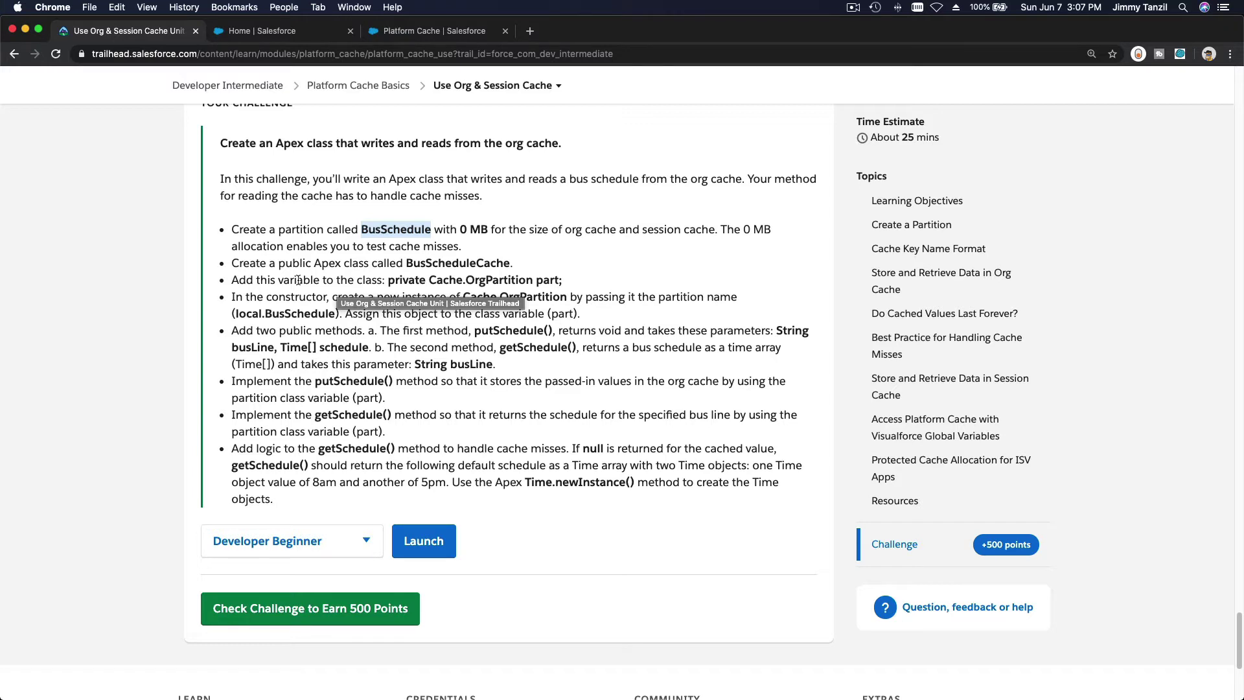
Copy the class name BusScheduleCache, then bring up the gear menu on the Platform Cache page
{"action": "double_click", "coordinate": [429, 261]}
{"action": "key", "text": "super+c"}
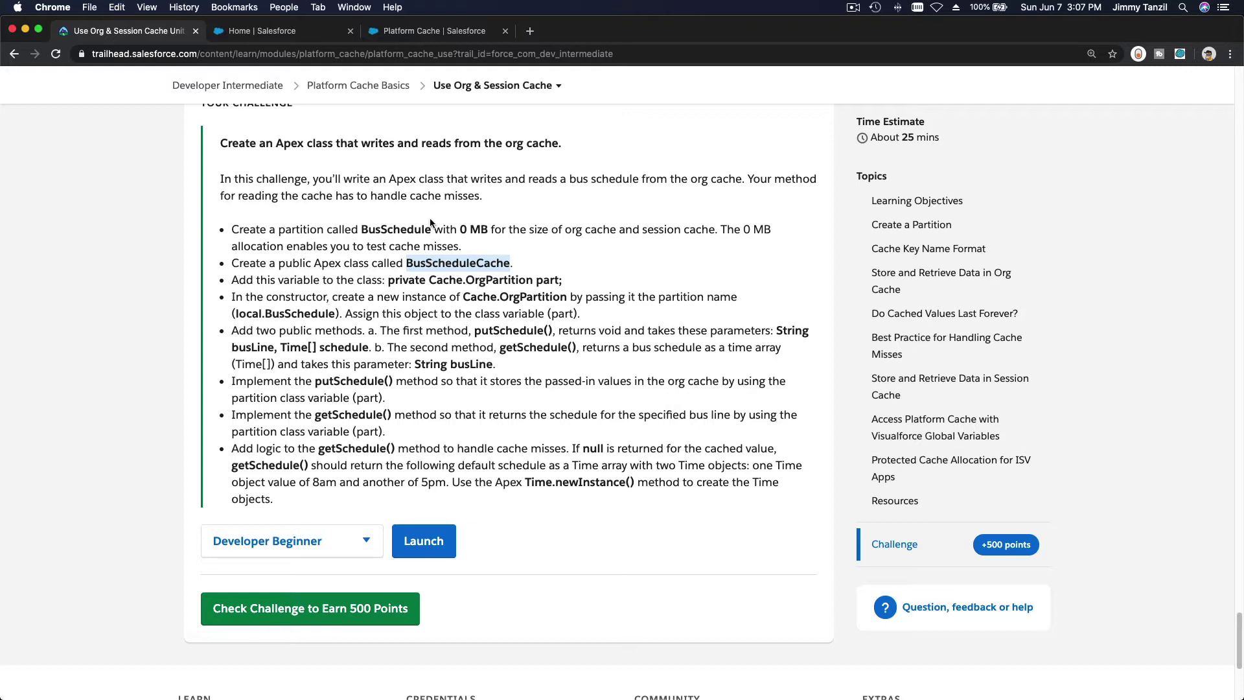
{"action": "left_click", "coordinate": [418, 31]}
{"action": "left_click", "coordinate": [1153, 114]}
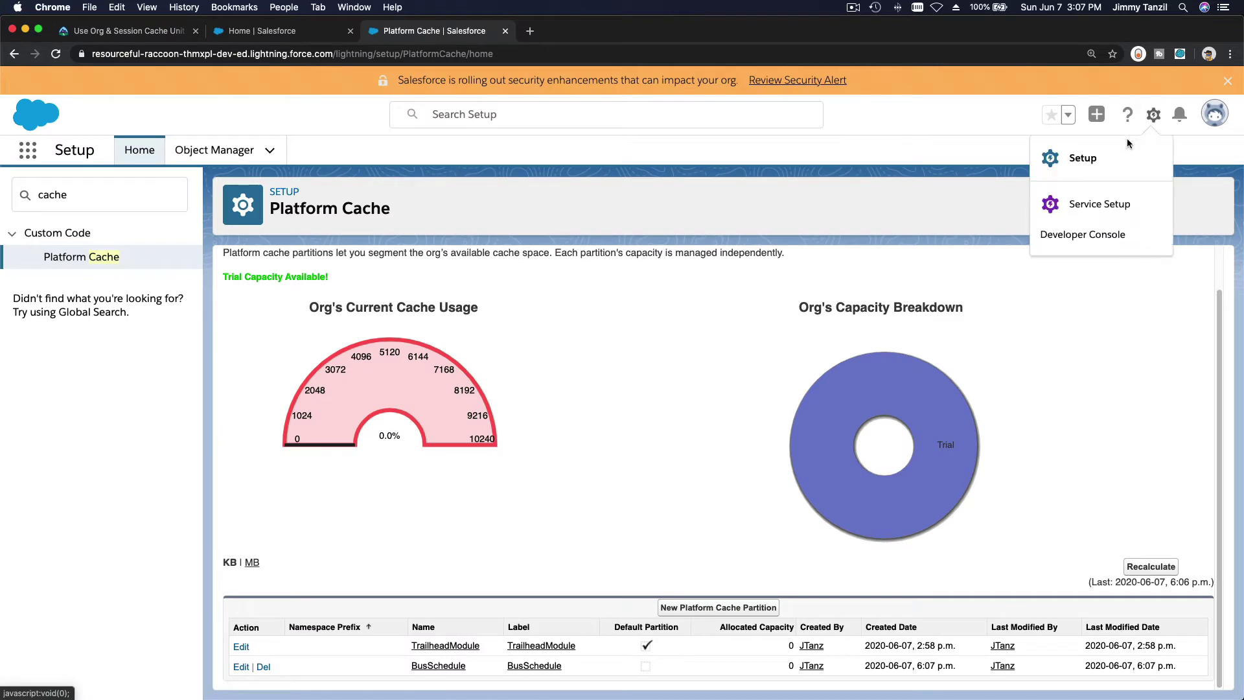
Launch the Developer Console, dismiss the deleted-log warning, and close AccountProcessor
{"action": "left_click", "coordinate": [1121, 237]}
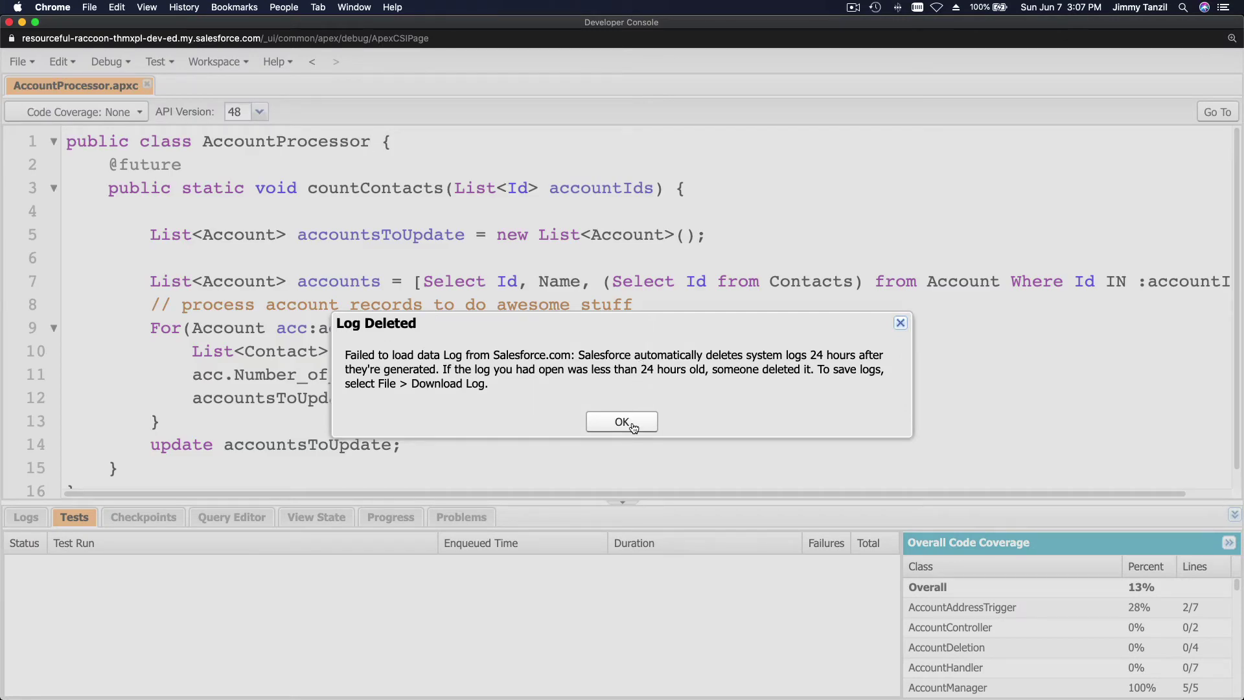
{"action": "left_click", "coordinate": [633, 427]}
{"action": "left_click", "coordinate": [147, 85]}
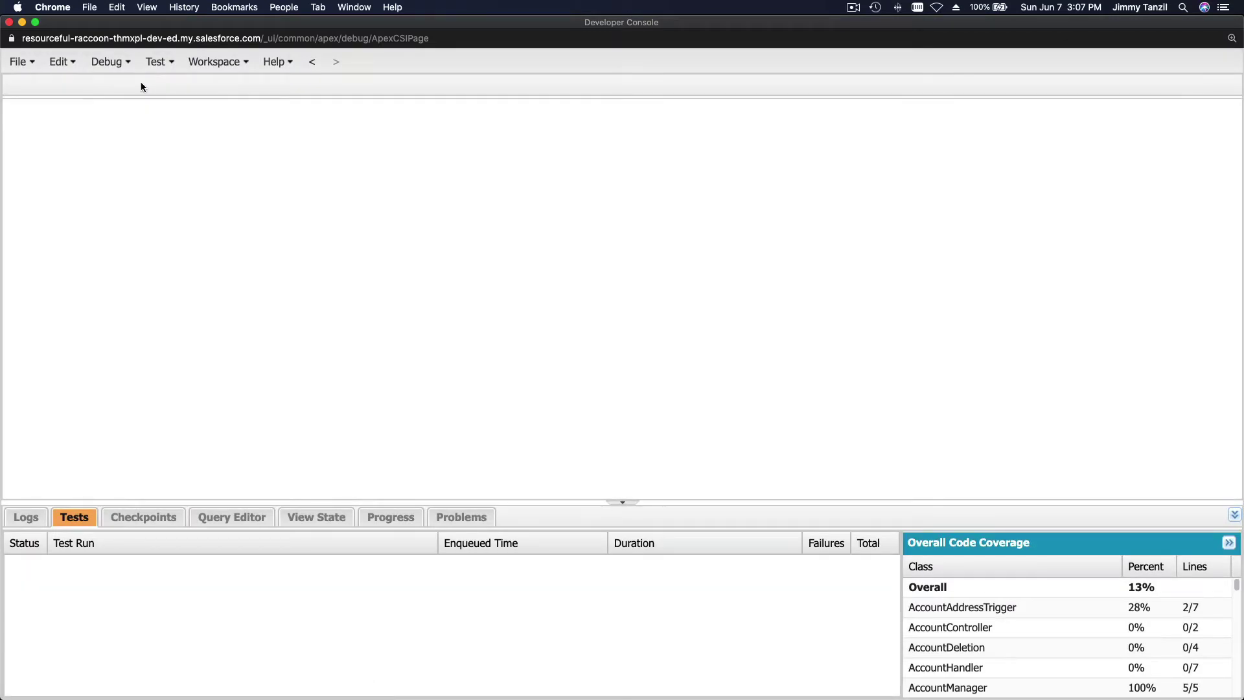
Create a new Apex class named BusScheduleCache, then go back to the browser
{"action": "left_click", "coordinate": [25, 62]}
{"action": "mouse_move", "coordinate": [36, 86]}
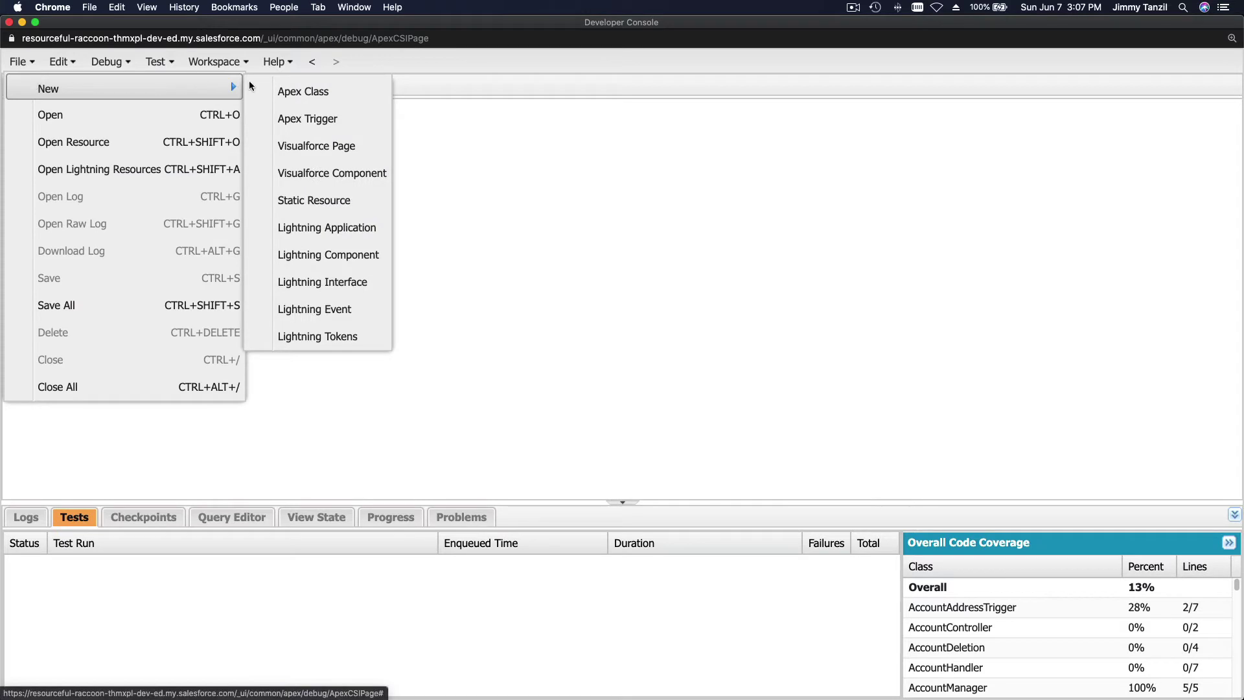
{"action": "left_click", "coordinate": [302, 96]}
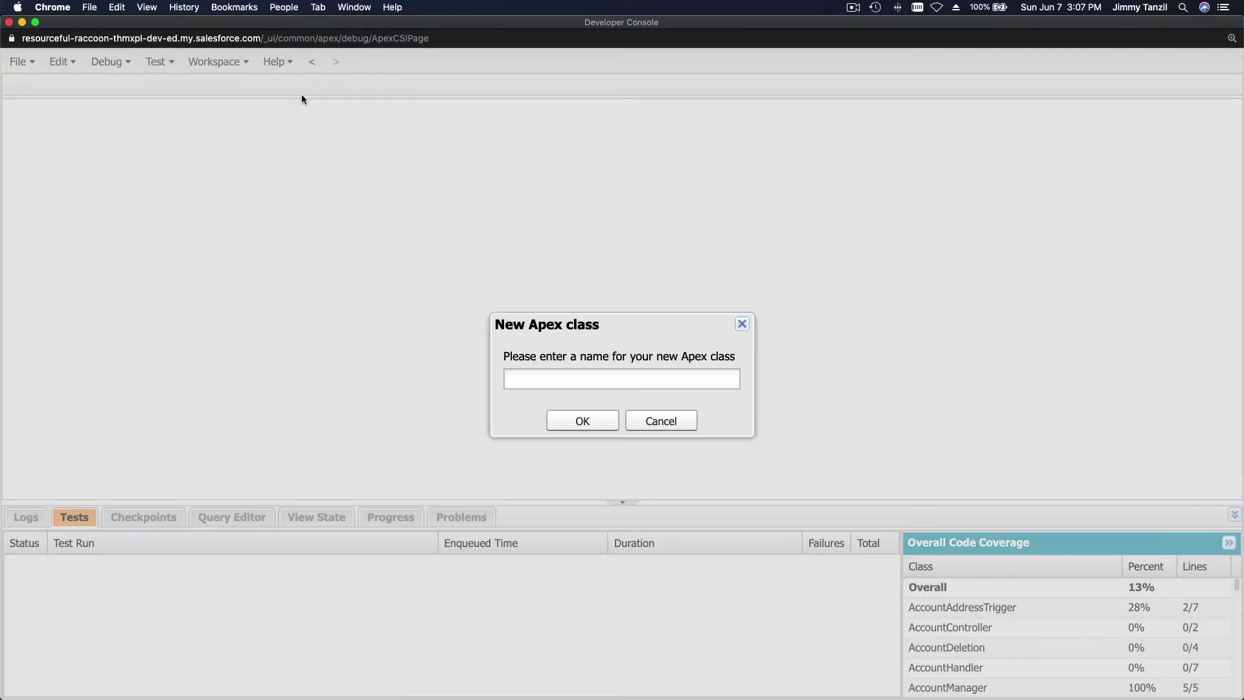
{"action": "key", "text": "super+v"}
{"action": "left_click", "coordinate": [596, 421]}
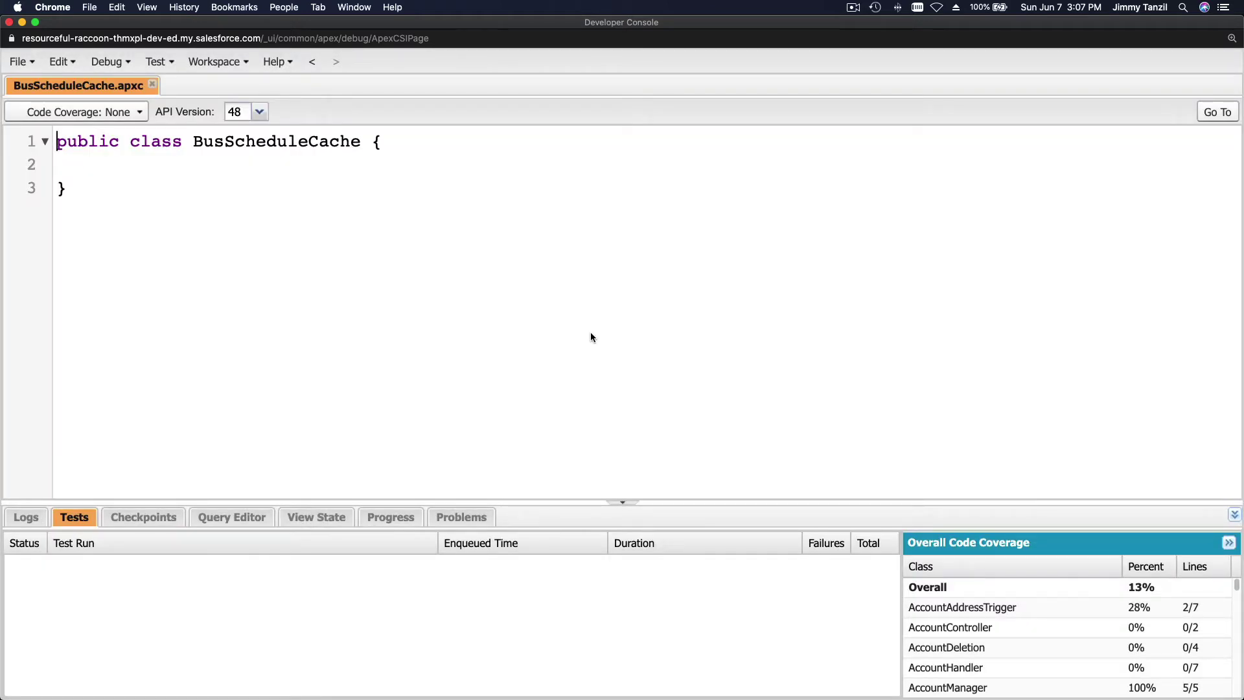
{"action": "key", "text": "super+grave"}
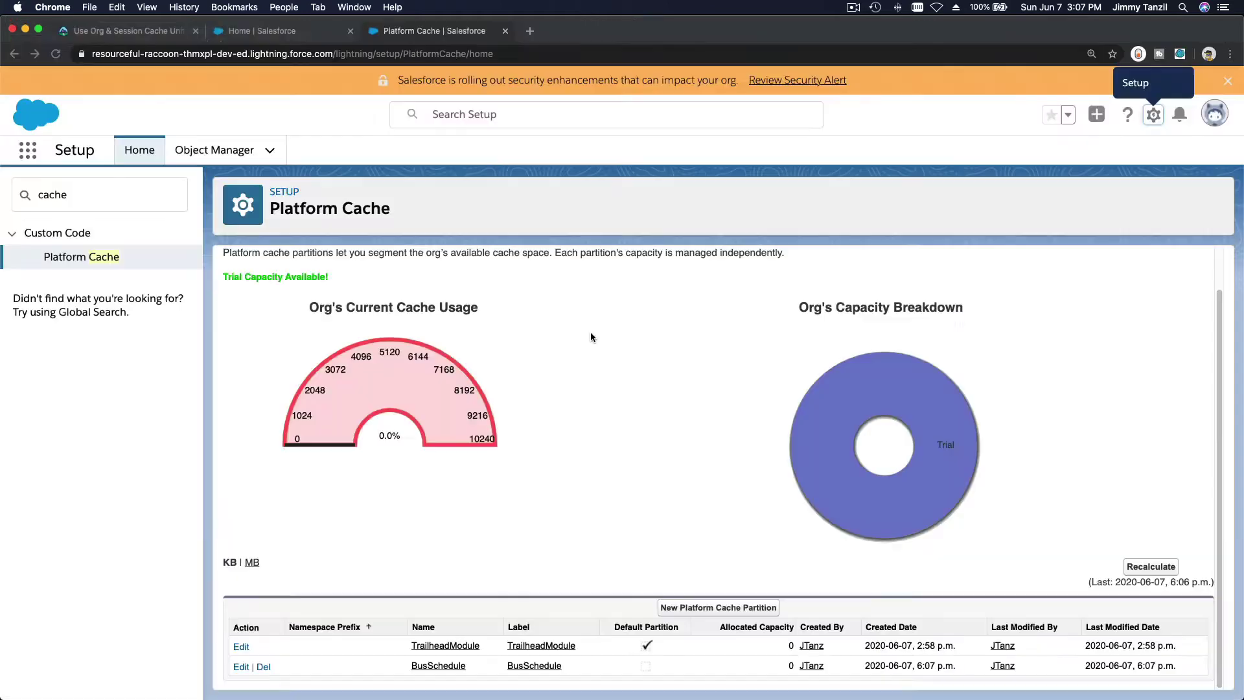
Copy 'private Cache.OrgPartition part;' from the Trailhead challenge and return to the Developer Console
{"action": "left_click", "coordinate": [148, 31]}
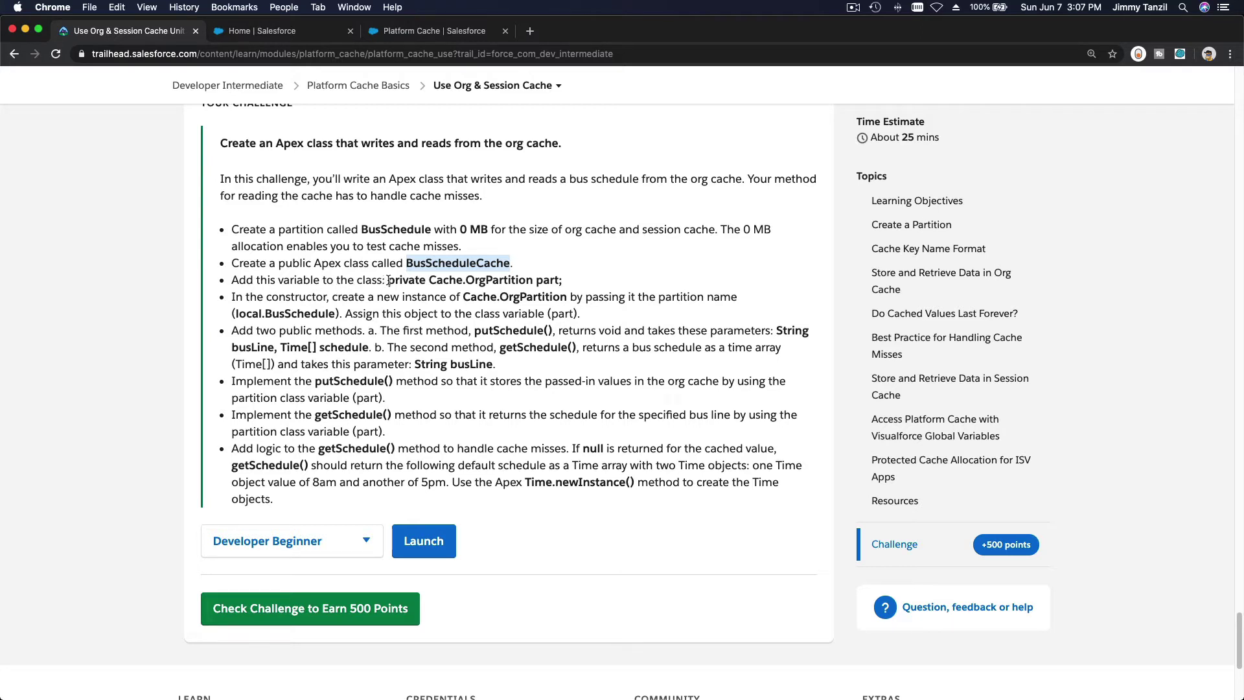
{"action": "left_click_drag", "start_coordinate": [387, 280], "coordinate": [561, 281]}
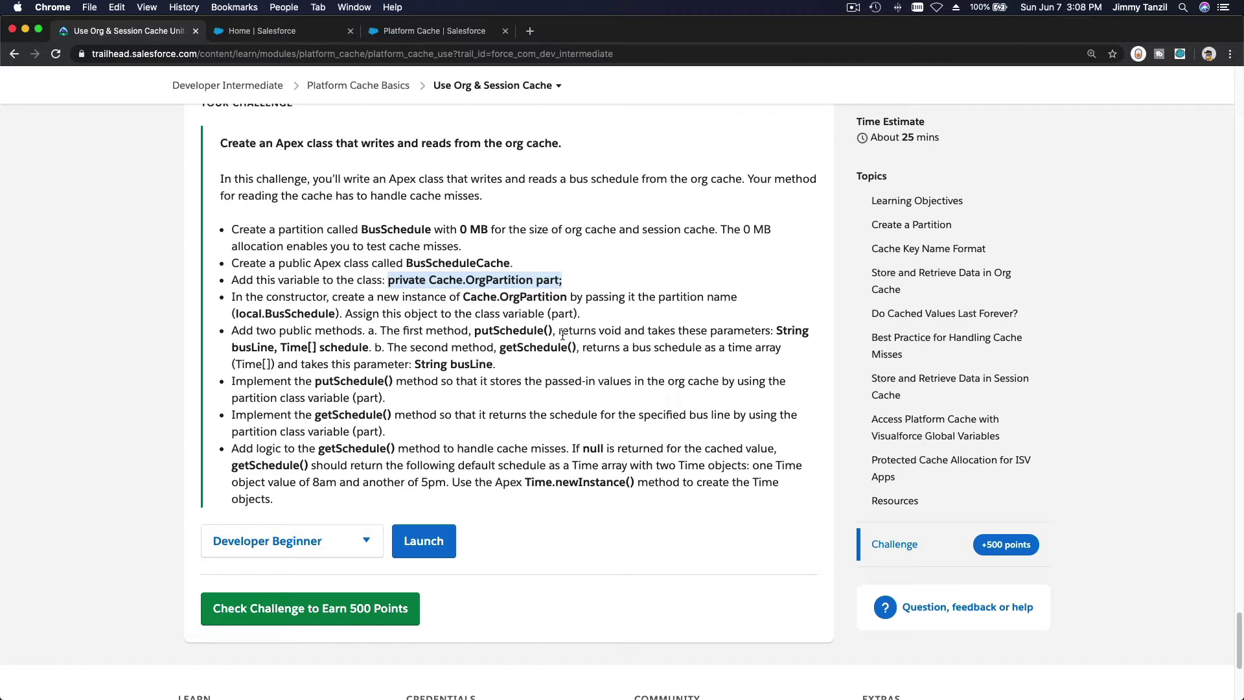
{"action": "key", "text": "super+c"}
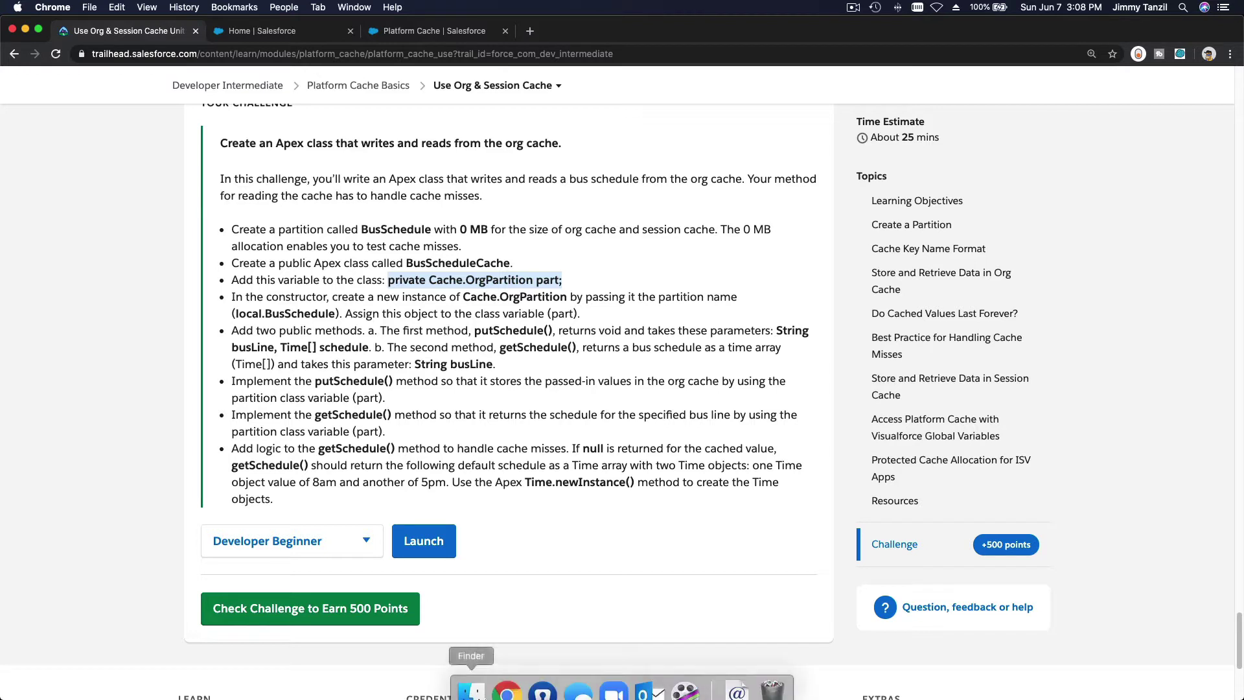
{"action": "key", "text": "super+grave"}
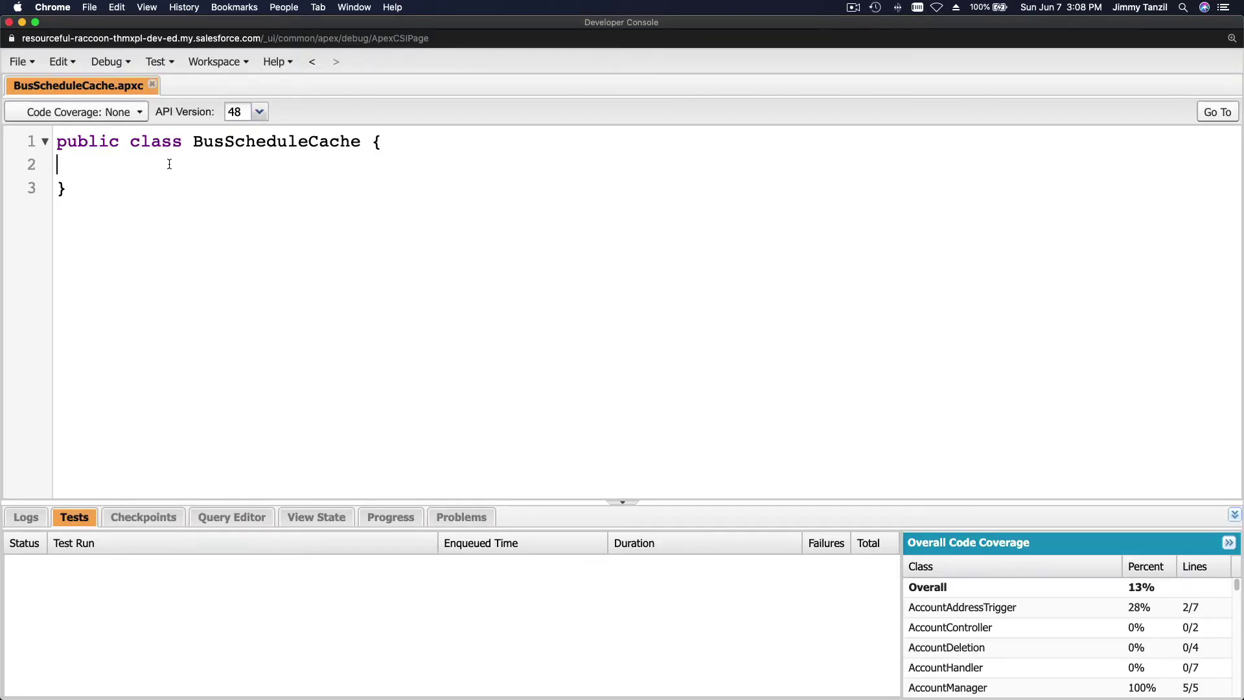
Paste 'private Cache.OrgPartition part;' into the class, fix its indentation, and save
{"action": "key", "text": "super+v"}
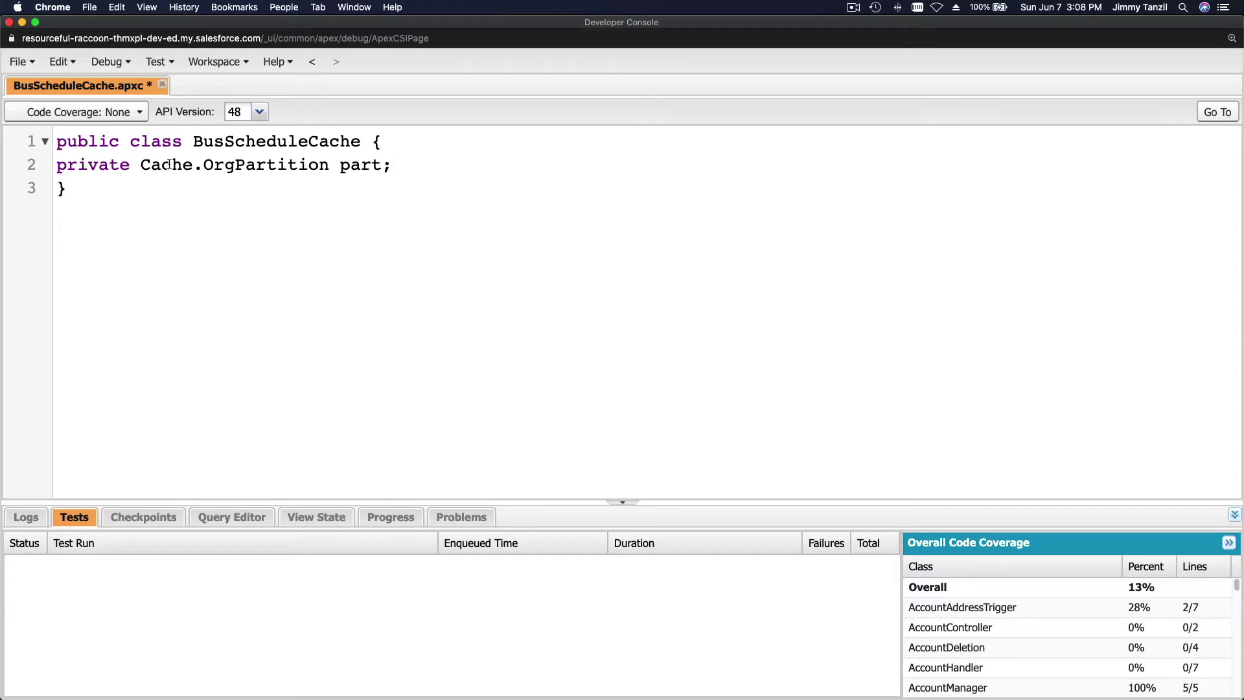
{"action": "key", "text": "super+a"}
{"action": "key", "text": "shift+Tab"}
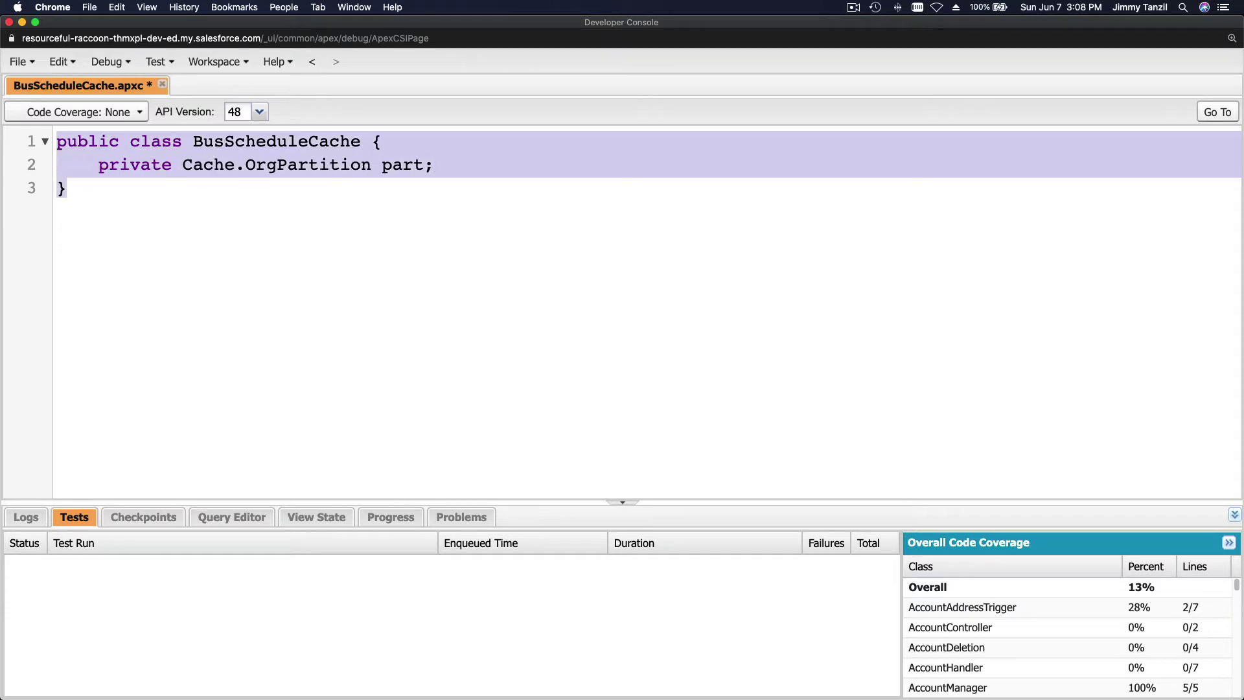
{"action": "left_click", "coordinate": [340, 170]}
{"action": "key", "text": "super+s"}
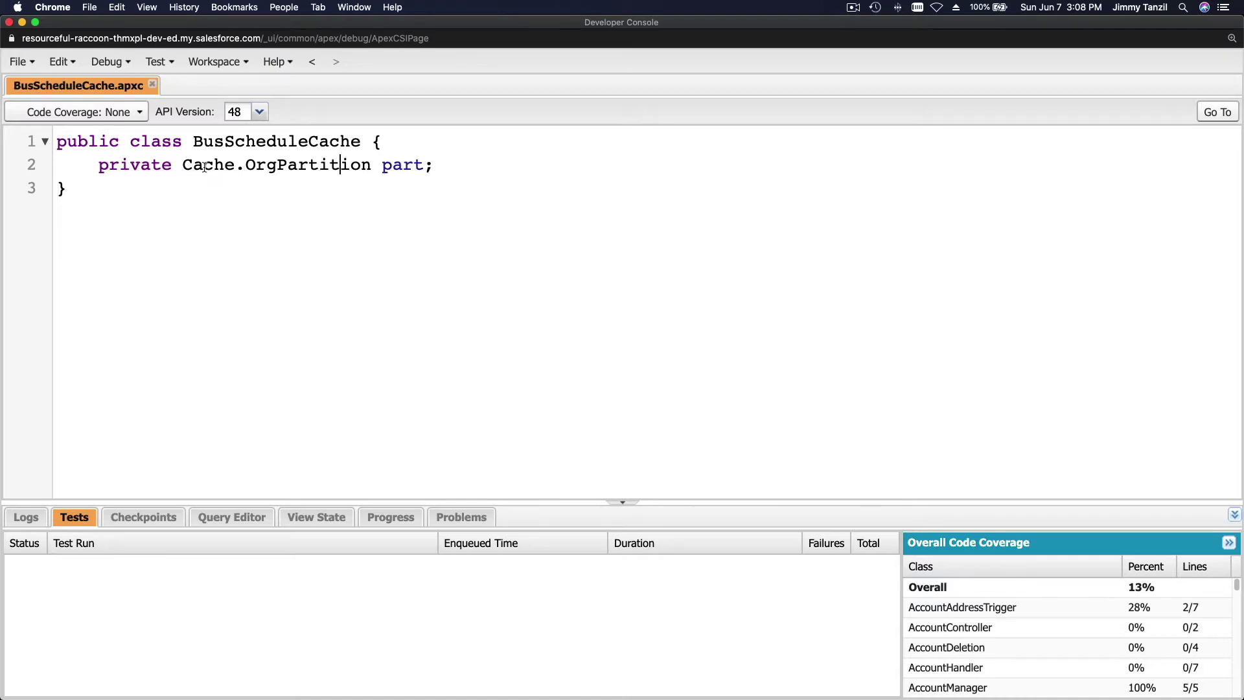
{"action": "double_click", "coordinate": [404, 165]}
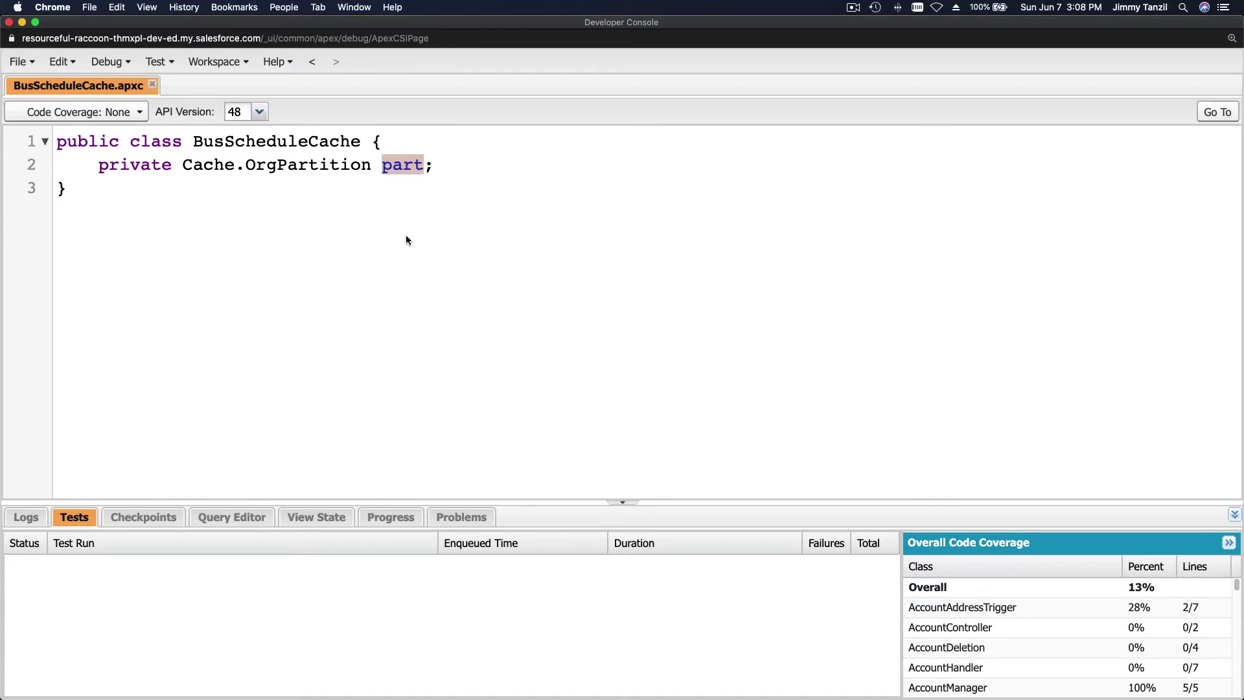
{"action": "key", "text": "super+grave"}
{"action": "left_click", "coordinate": [337, 303]}
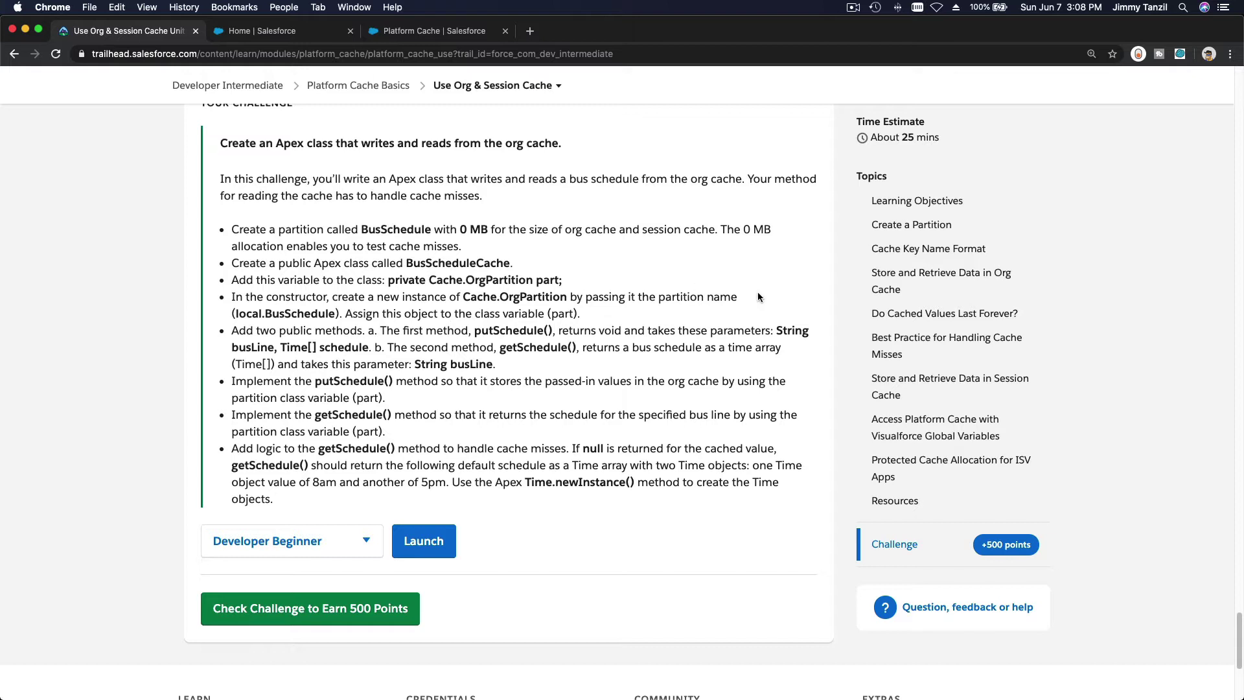
{"action": "left_click", "coordinate": [851, 9]}
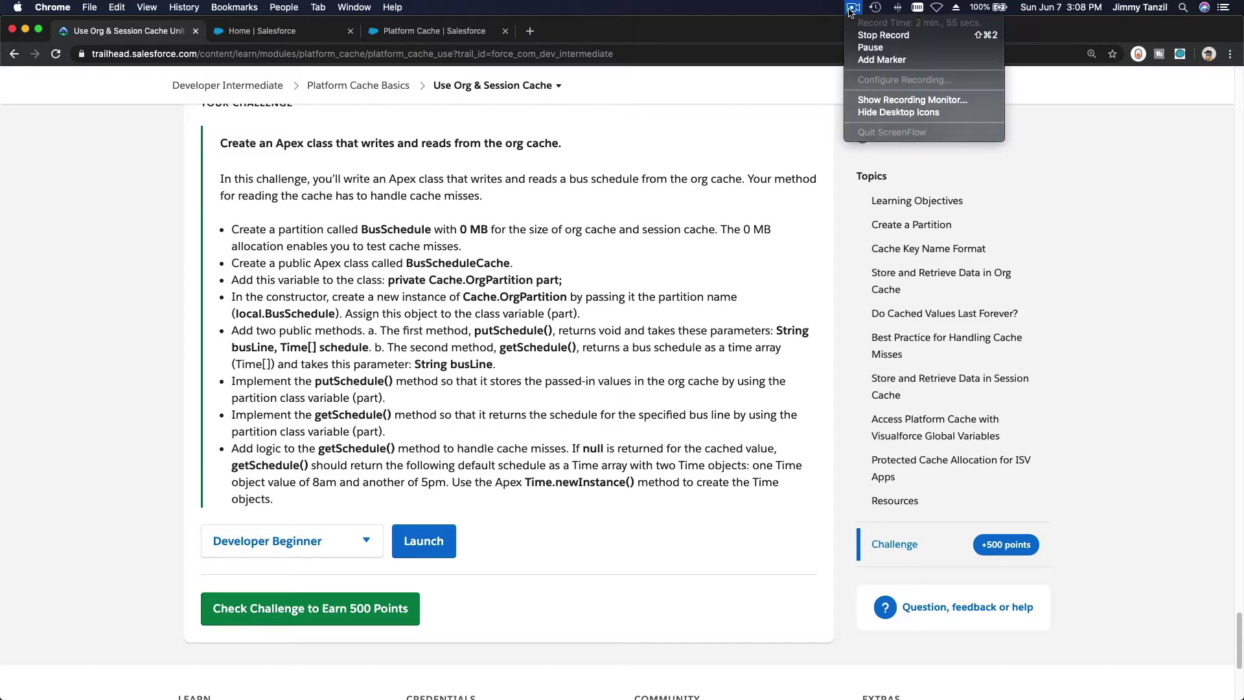
{"action": "left_click", "coordinate": [870, 47]}
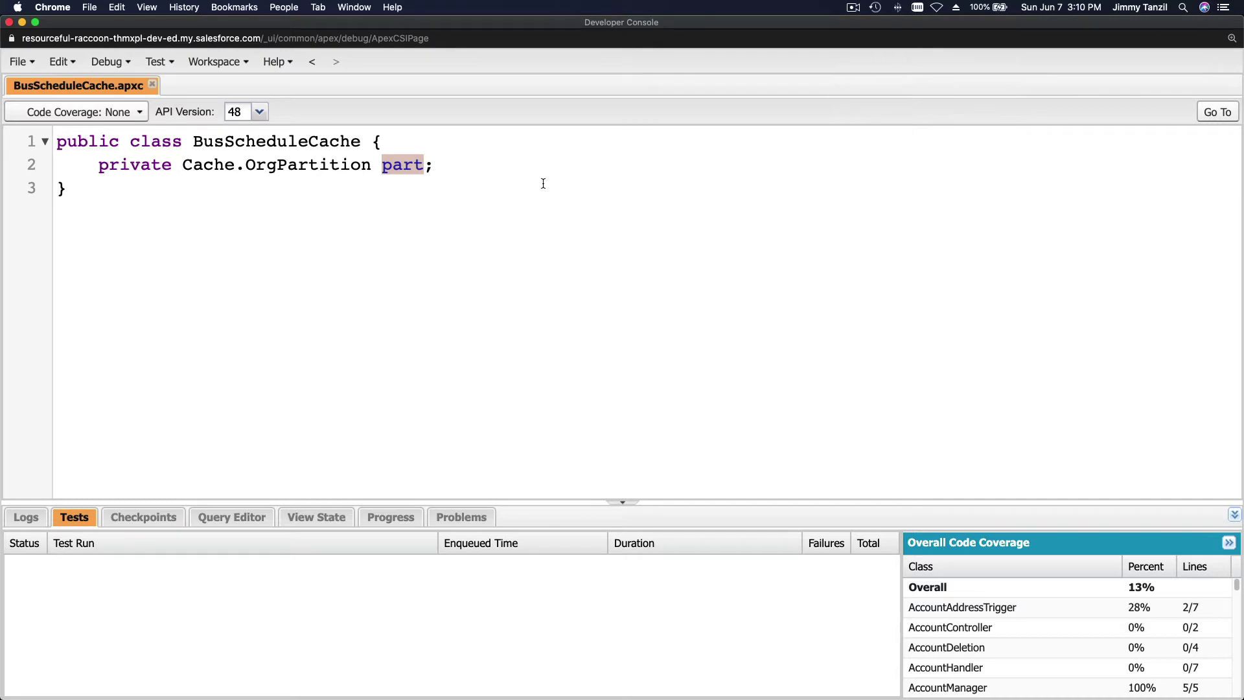
Add 'public BusScheculdeCache(){' on a new line below the part declaration
{"action": "left_click", "coordinate": [480, 161]}
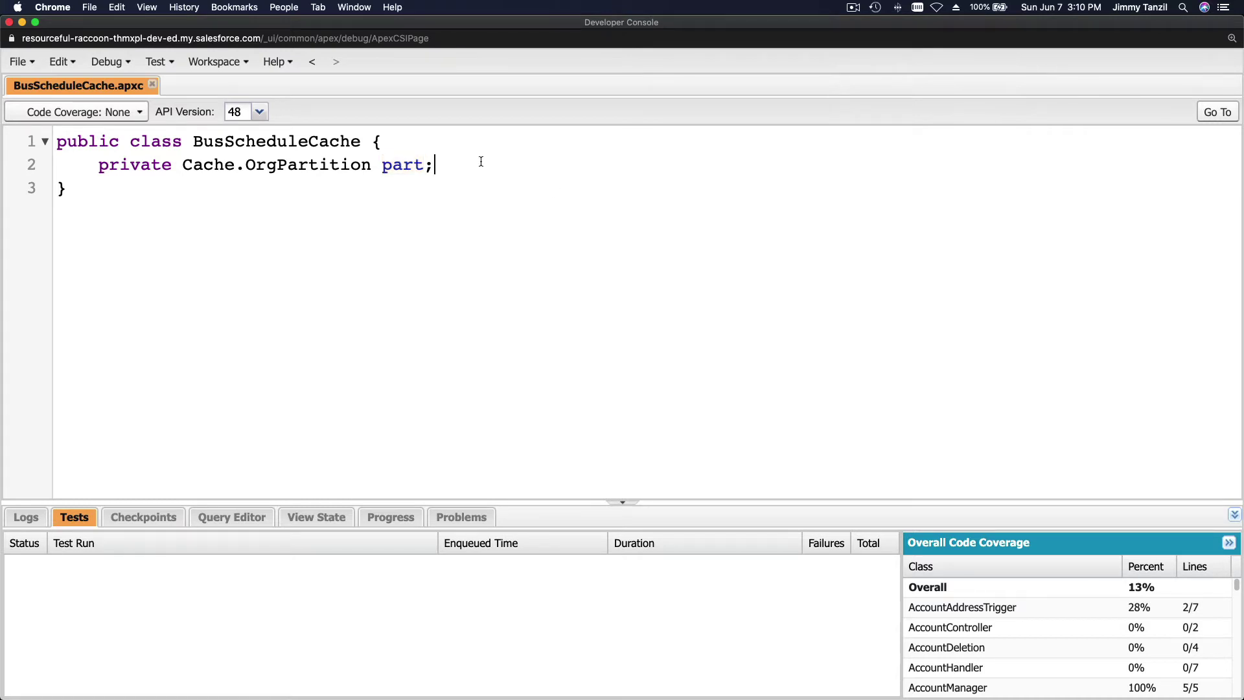
{"action": "key", "text": "Return"}
{"action": "type", "text": "public"}
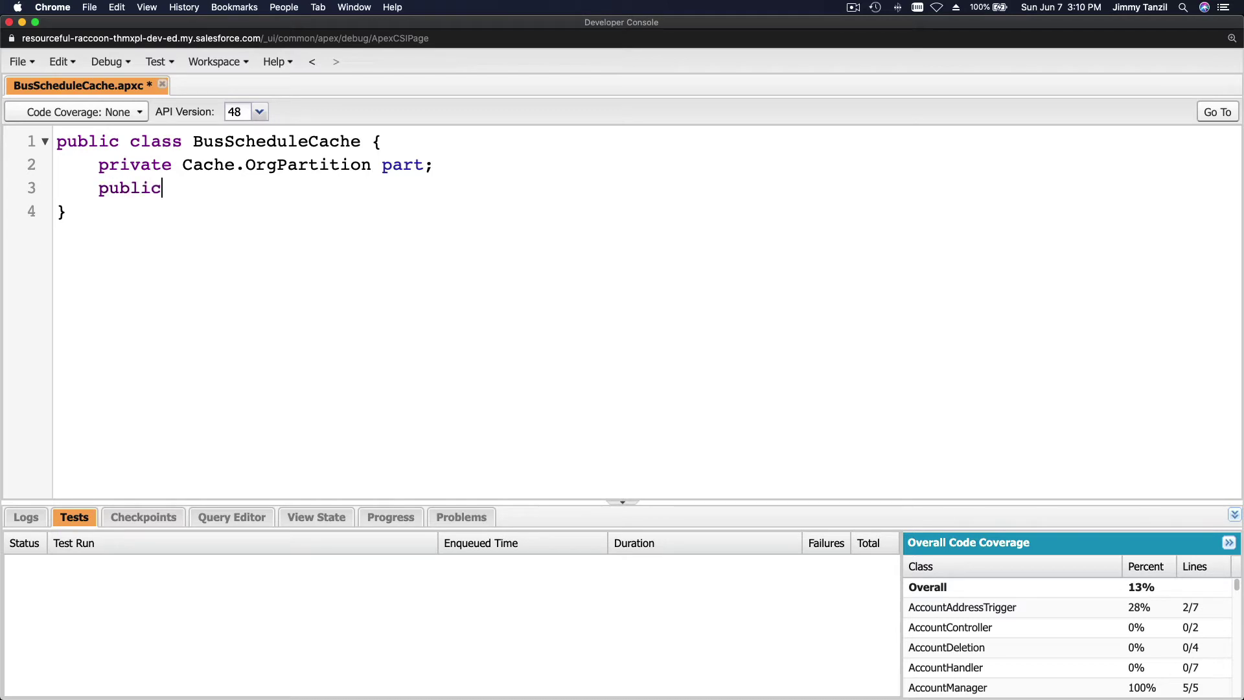
{"action": "type", "text": " BusSce"}
{"action": "key", "text": "BackSpace"}
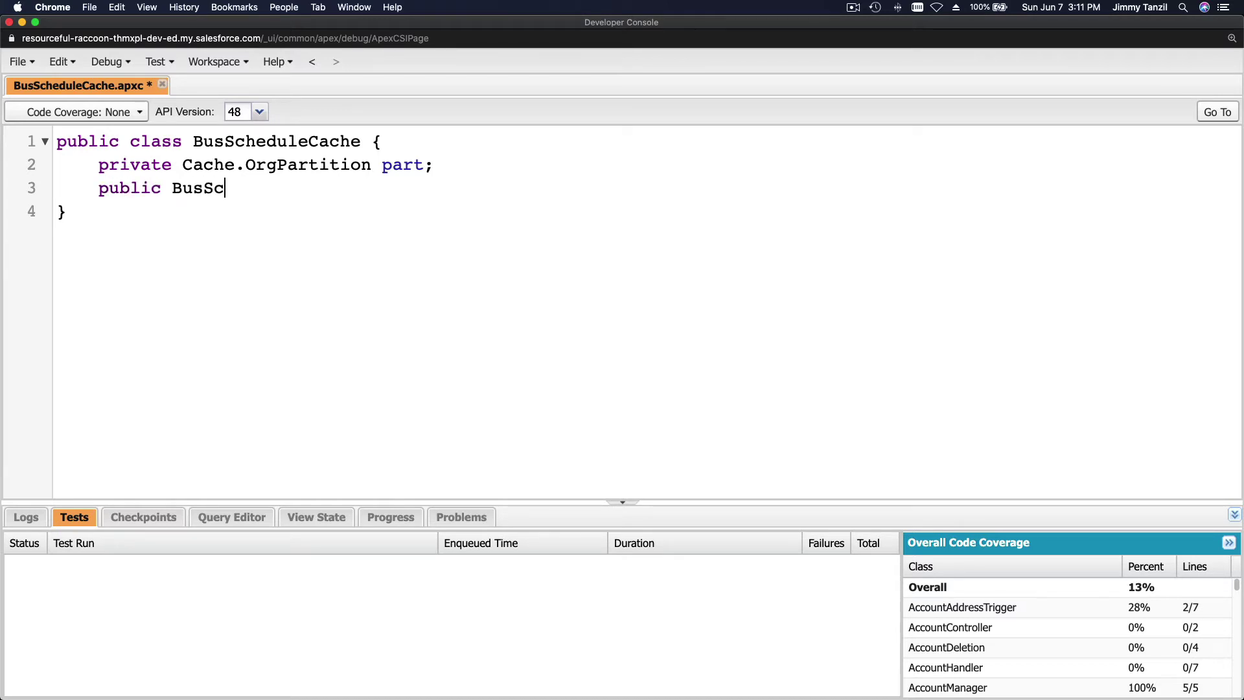
{"action": "type", "text": "heculdeCache()"}
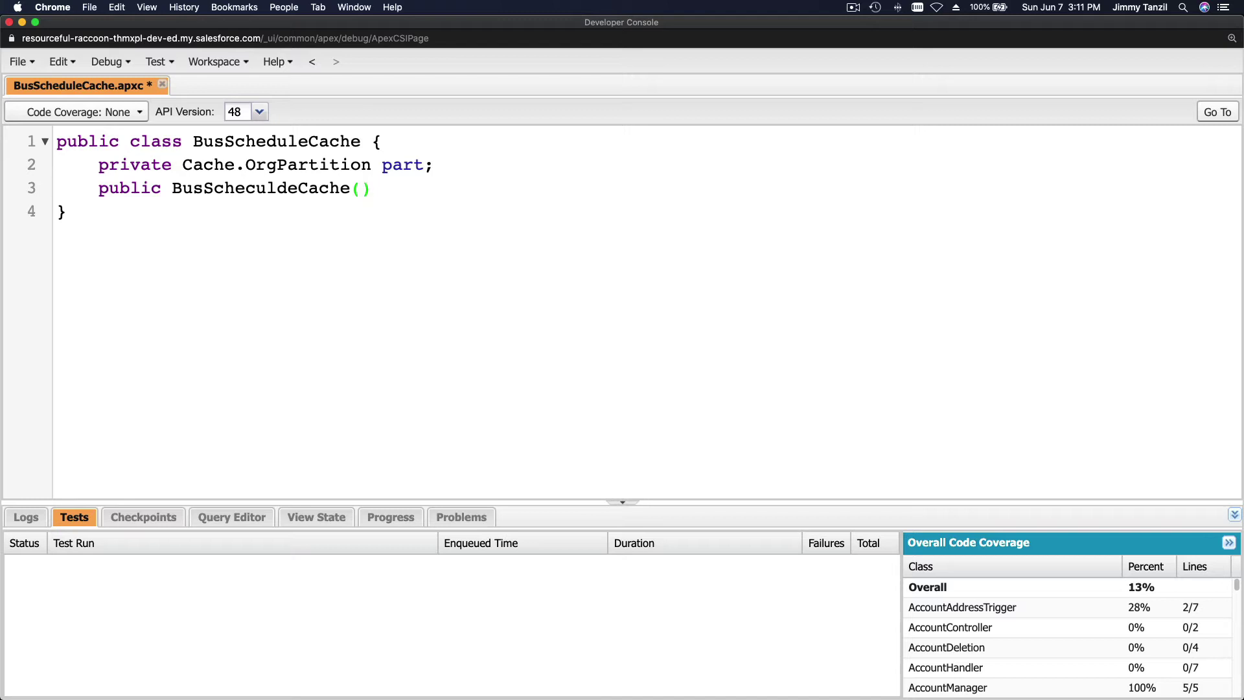
{"action": "type", "text": "{"}
{"action": "key", "text": "Return"}
{"action": "left_click", "coordinate": [110, 235]}
{"action": "key", "text": "super+grave"}
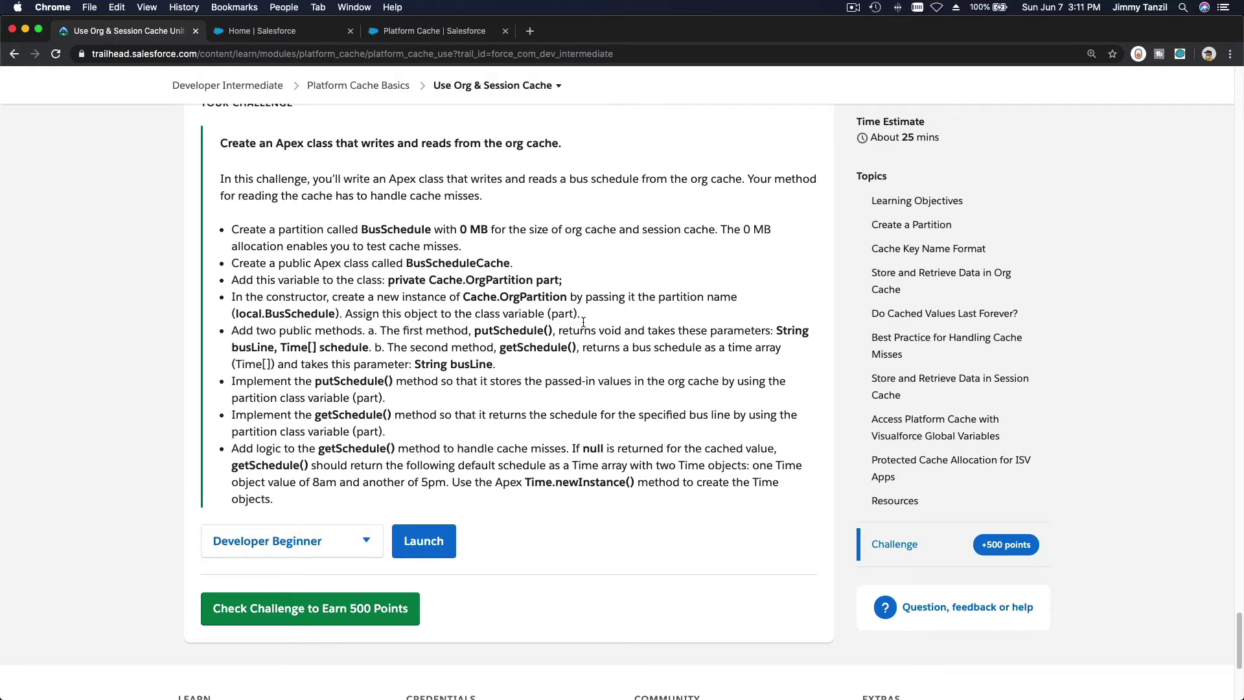
{"action": "key", "text": "super+grave"}
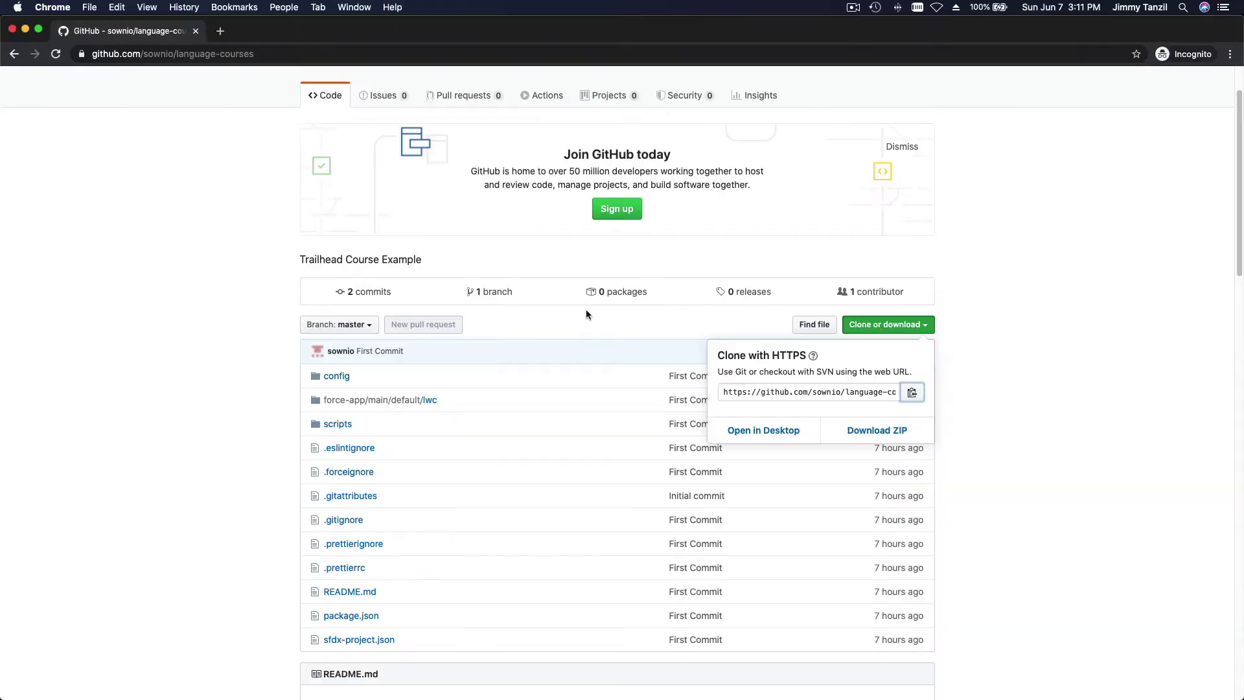
{"action": "key", "text": "super+grave"}
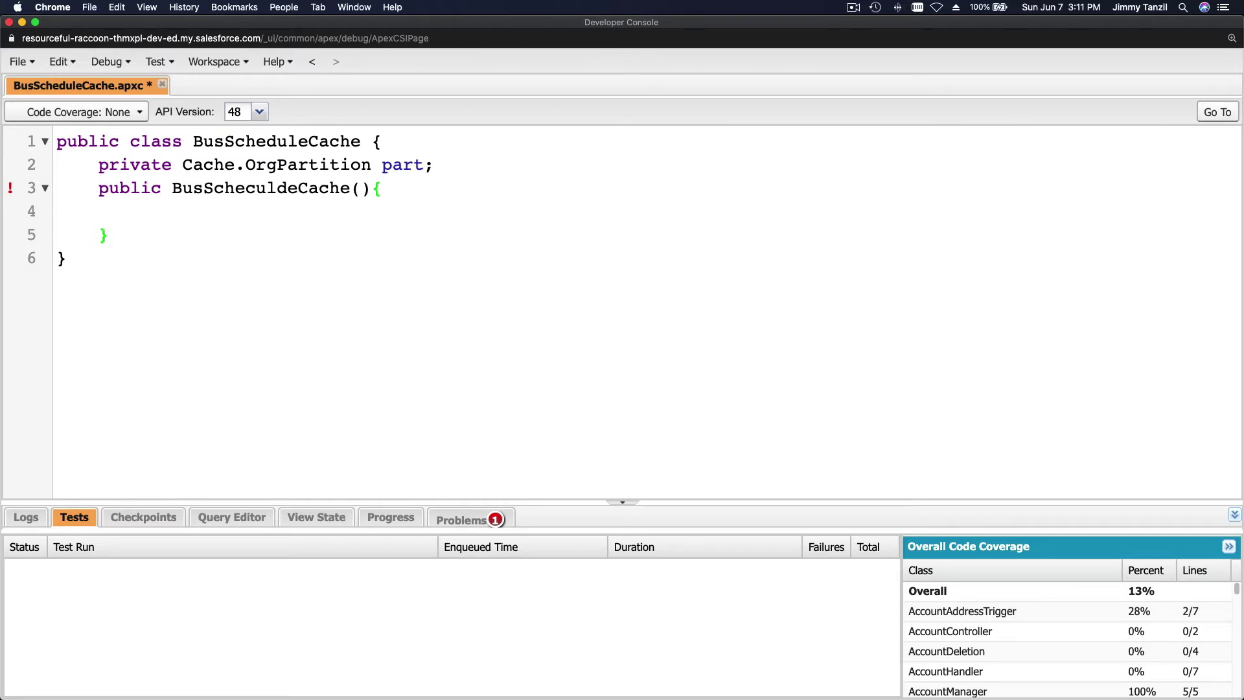
Write part = new Cache.OrgPartition('local.BusSchedule'); in the constructor, save, and view Problems
{"action": "left_click", "coordinate": [215, 207]}
{"action": "type", "text": "part = new Cache."}
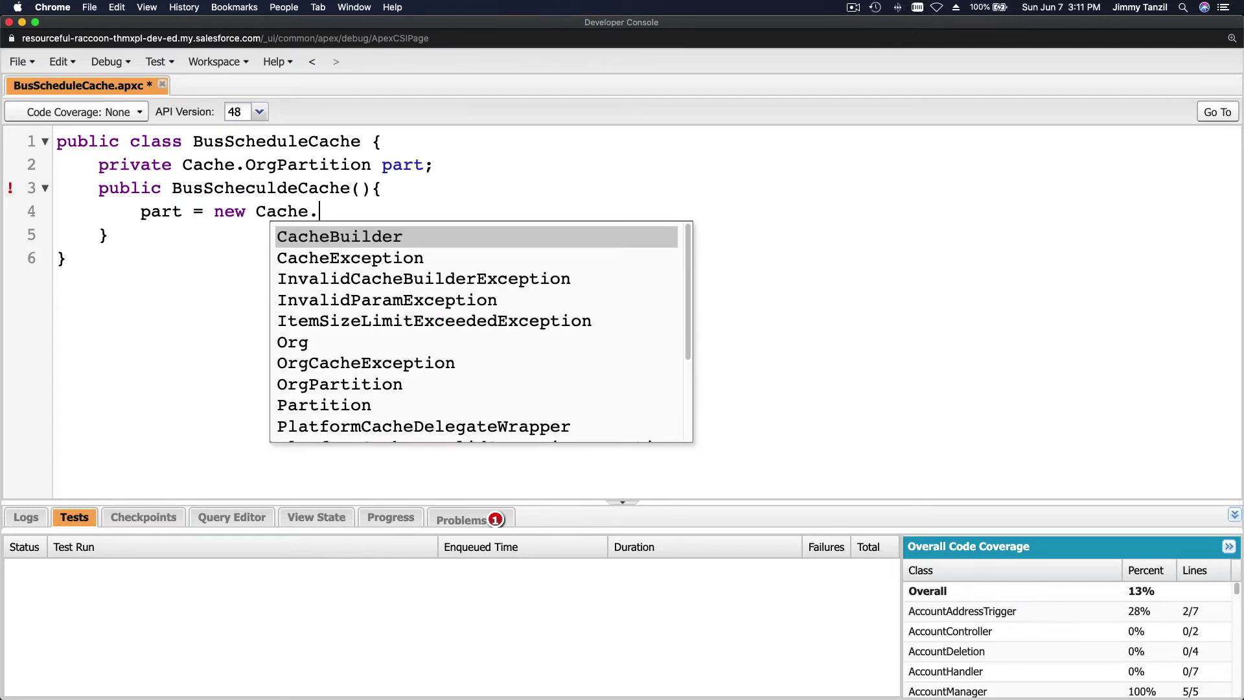
{"action": "type", "text": "Org"}
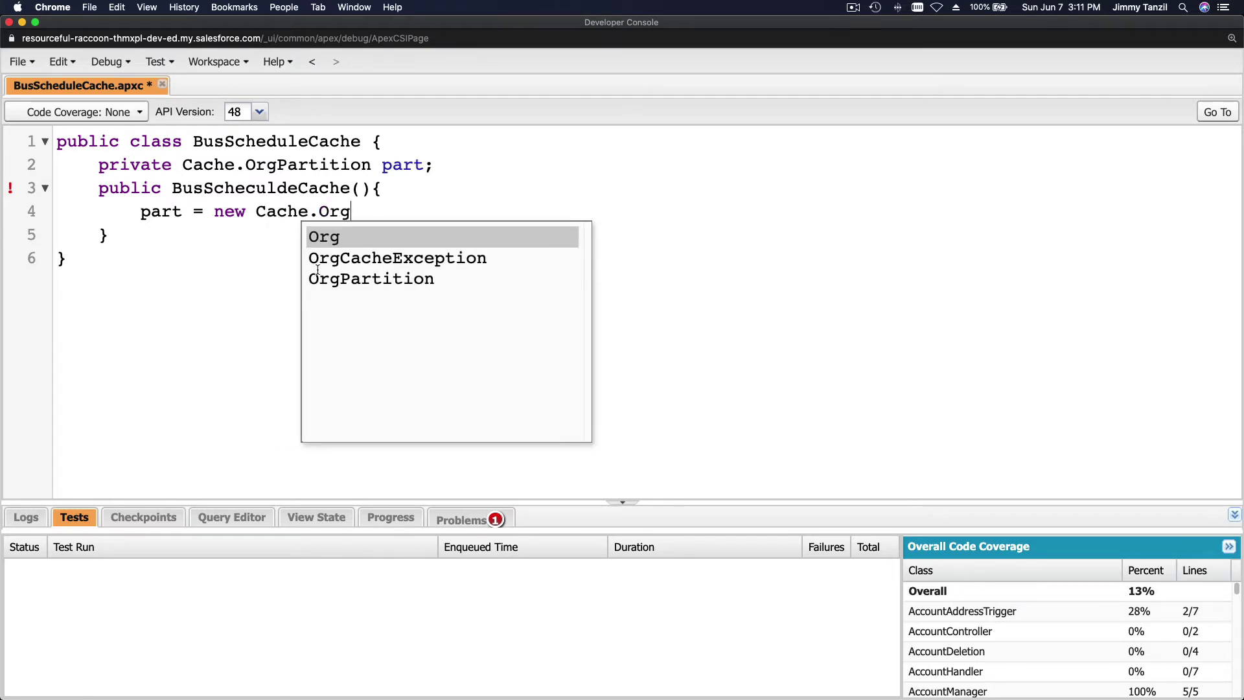
{"action": "left_click", "coordinate": [348, 280]}
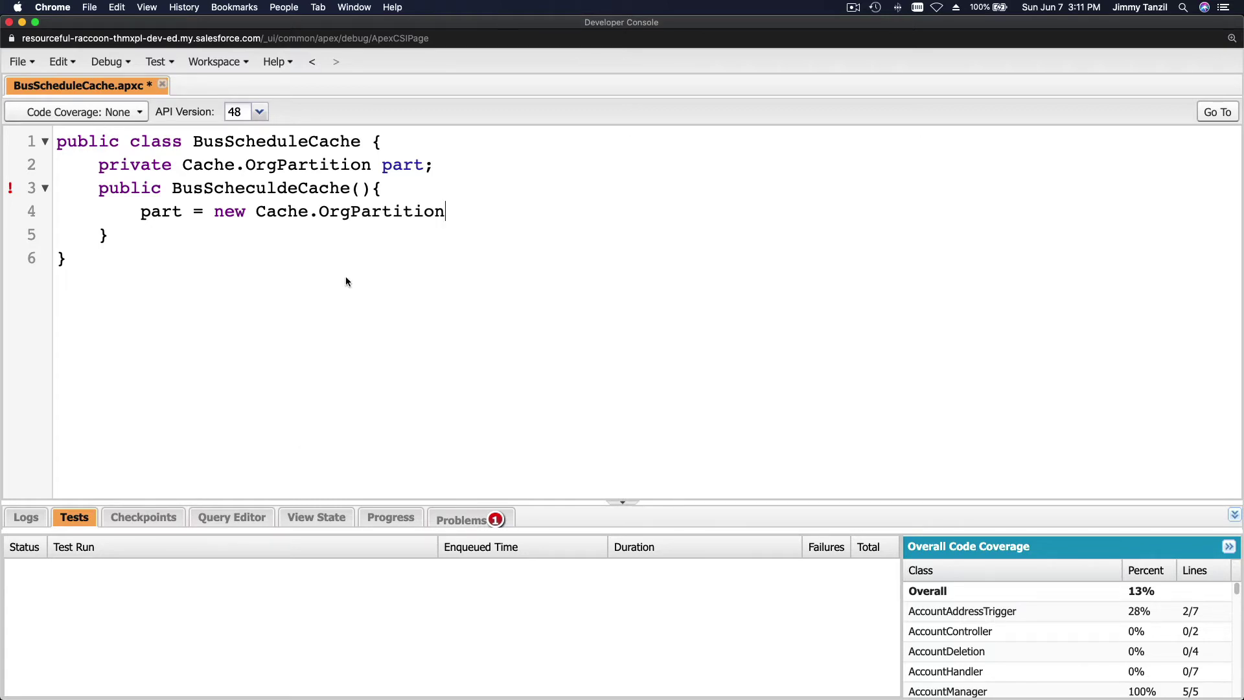
{"action": "type", "text": "("}
{"action": "type", "text": "'"}
{"action": "type", "text": "local."}
{"action": "type", "text": "BusSched"}
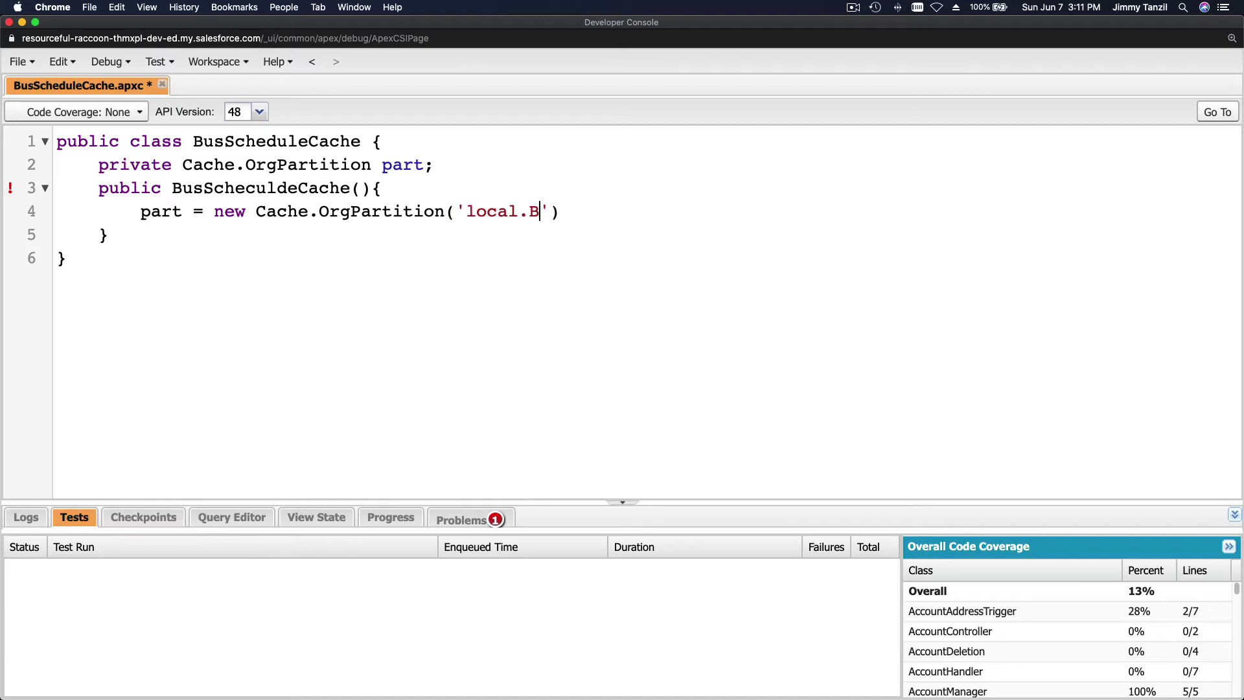
{"action": "type", "text": "ule"}
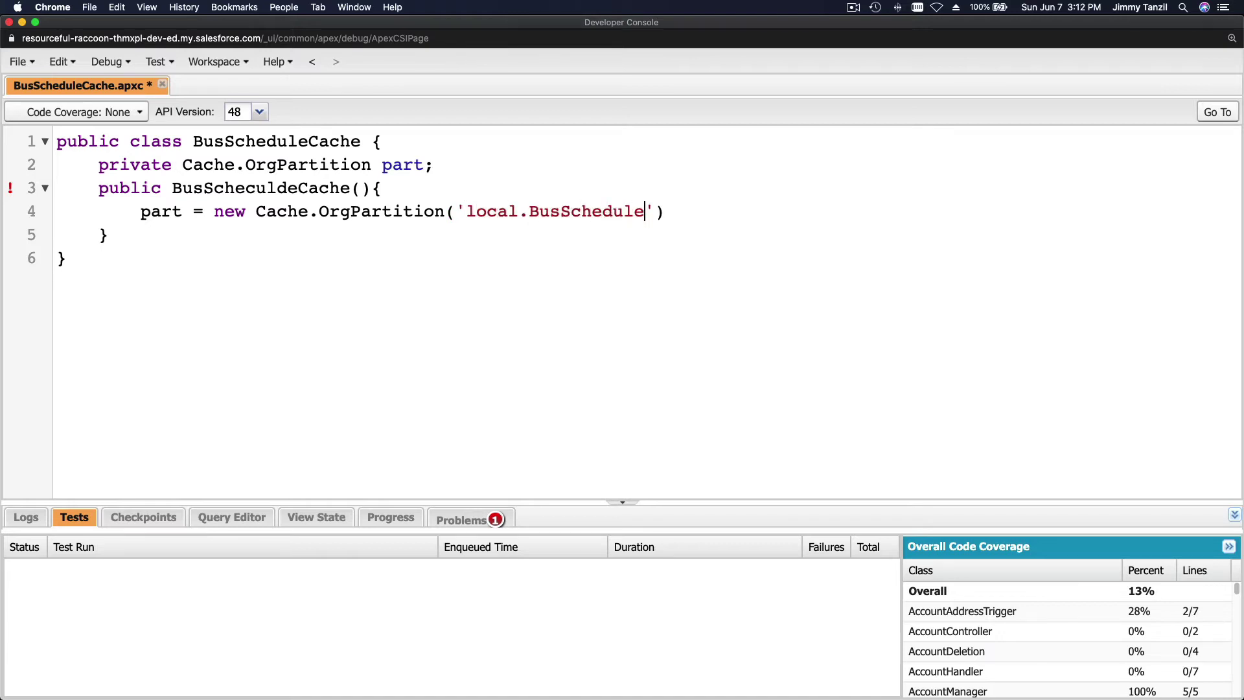
{"action": "left_click", "coordinate": [687, 211]}
{"action": "type", "text": ";"}
{"action": "key", "text": "cmd+s"}
{"action": "left_click", "coordinate": [466, 517]}
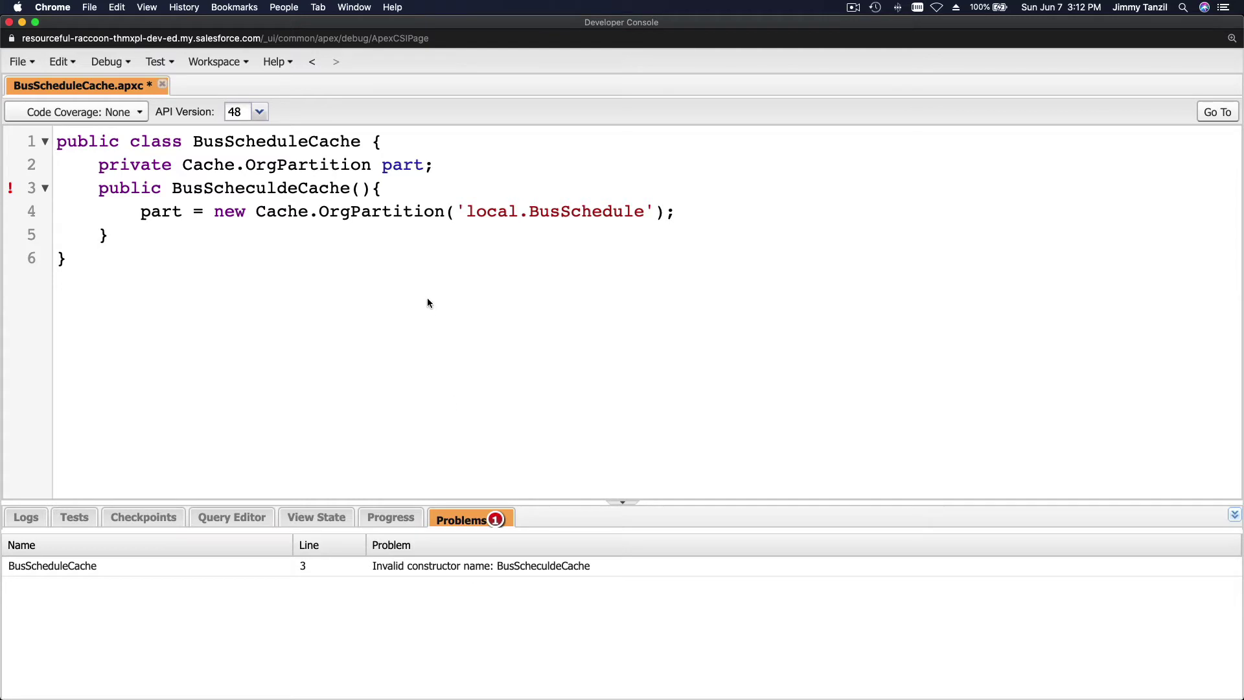
Replace the misspelled constructor name with BusScheduleCache and save the class without errors
{"action": "double_click", "coordinate": [287, 138]}
{"action": "key", "text": "super+c"}
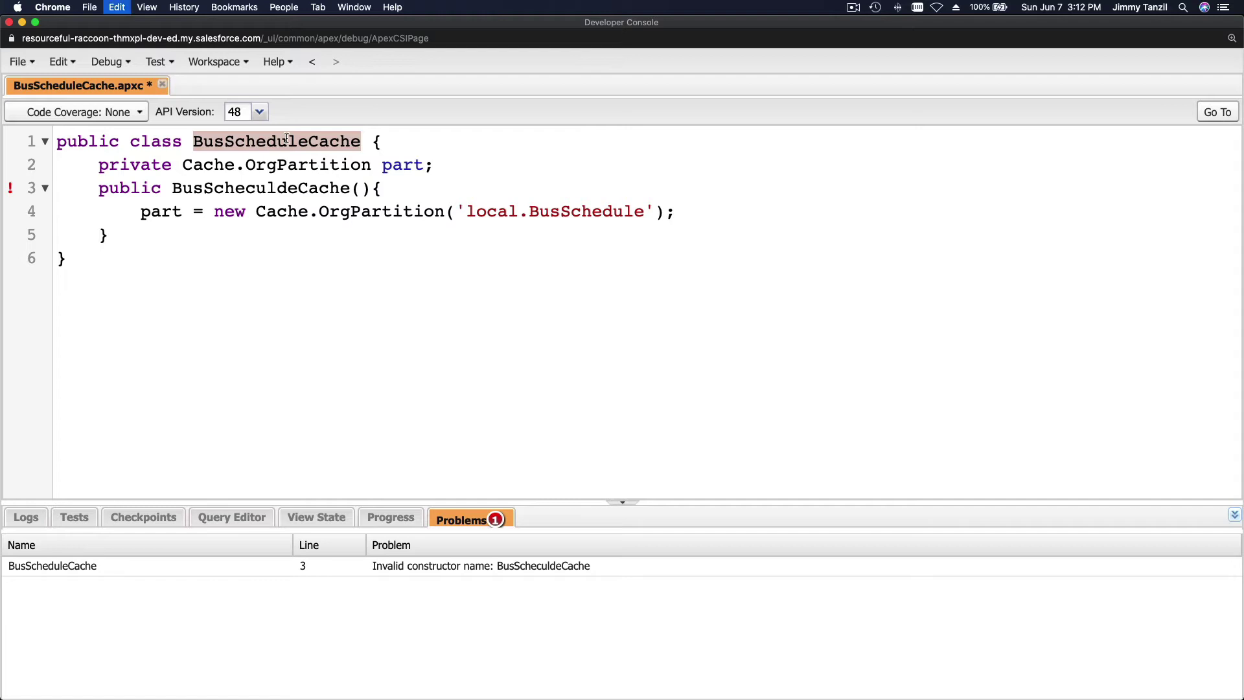
{"action": "double_click", "coordinate": [282, 188]}
{"action": "key", "text": "super+v"}
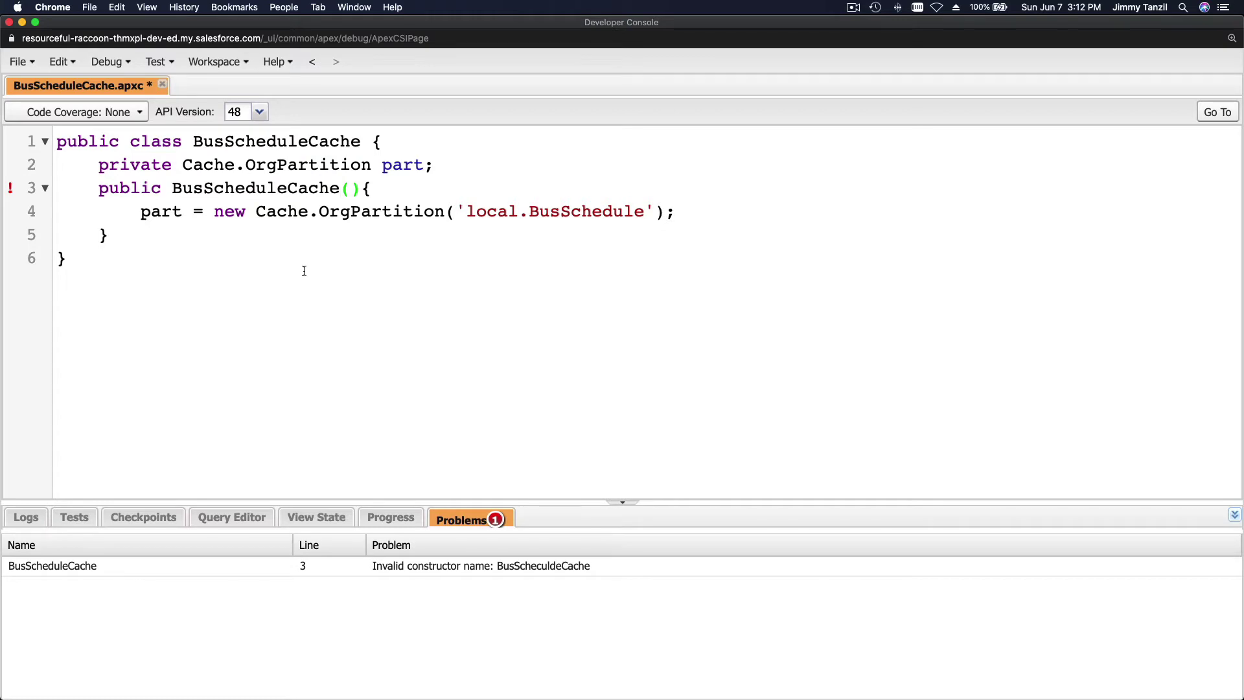
{"action": "key", "text": "super+s"}
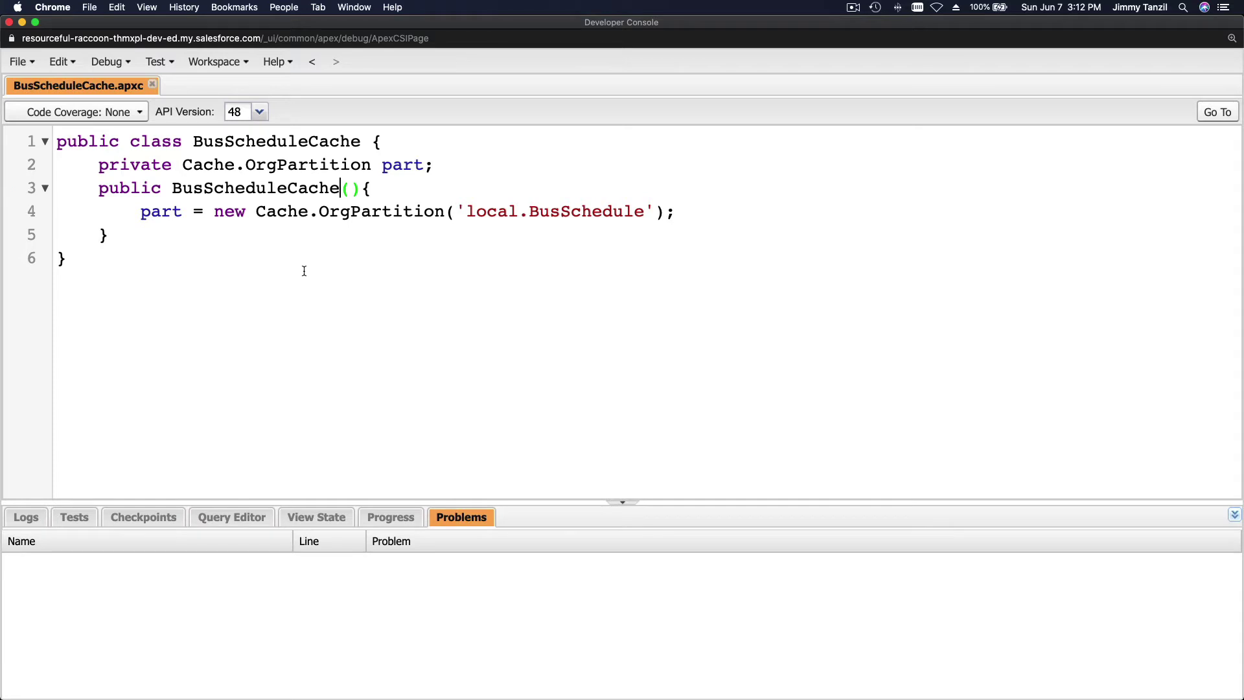
{"action": "mouse_move", "coordinate": [489, 697]}
{"action": "key", "text": "super+grave"}
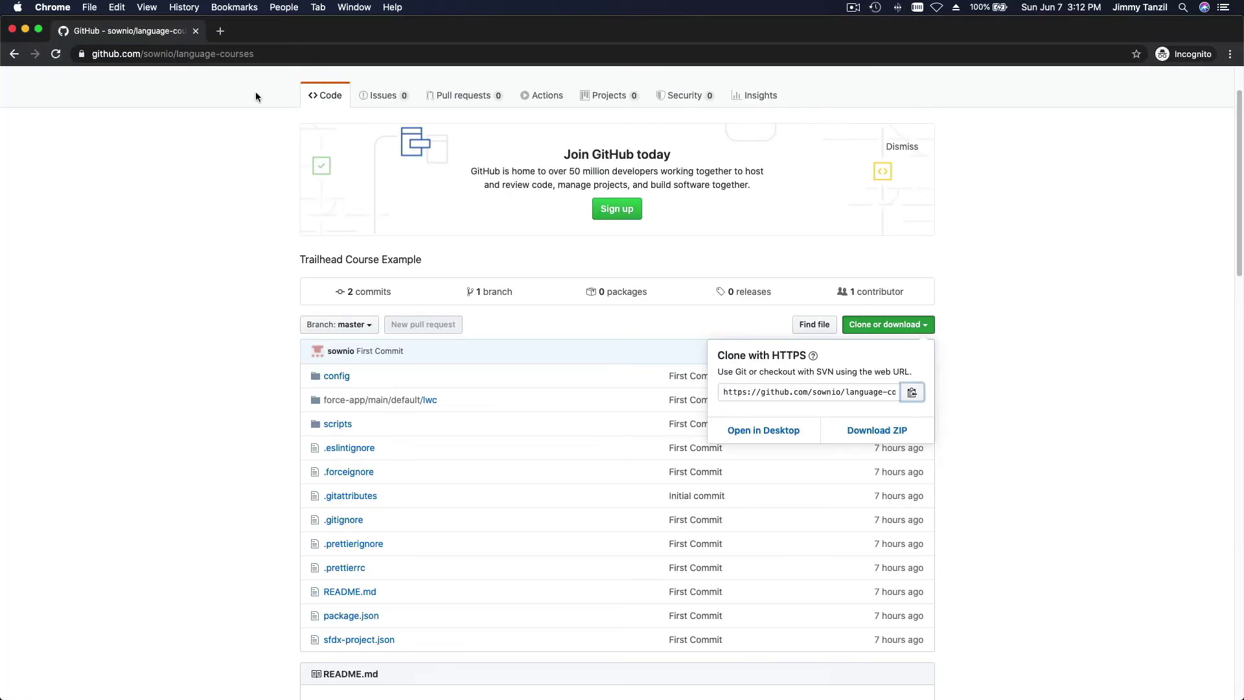
Review the challenge's putSchedule signature: String busLine and Time schedule parameters
{"action": "key", "text": "super+grave"}
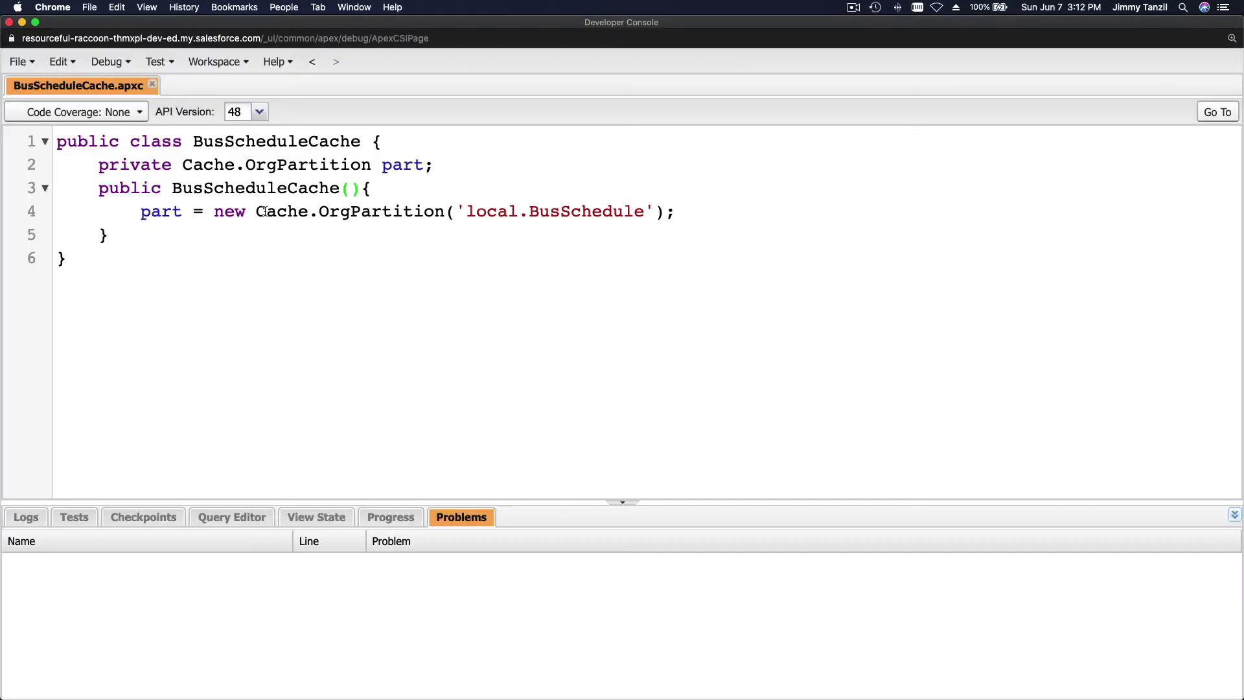
{"action": "key", "text": "super+grave"}
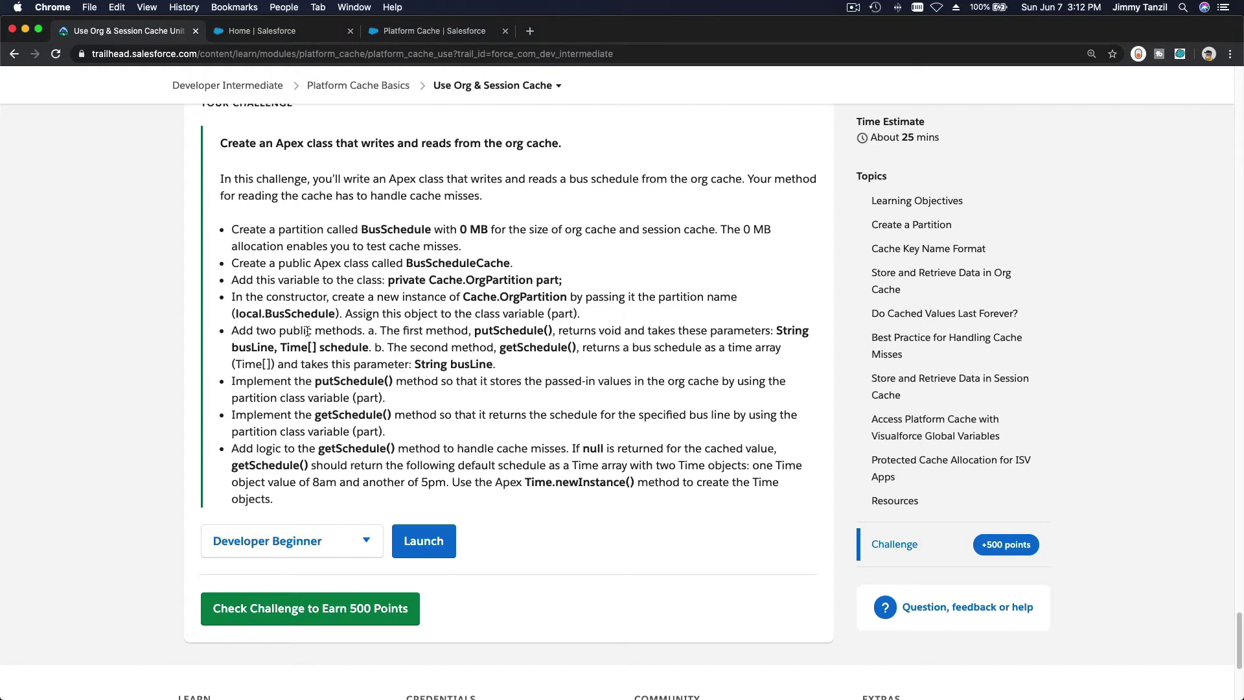
{"action": "scroll", "coordinate": [494, 376], "scroll_direction": "down", "scroll_amount": 2}
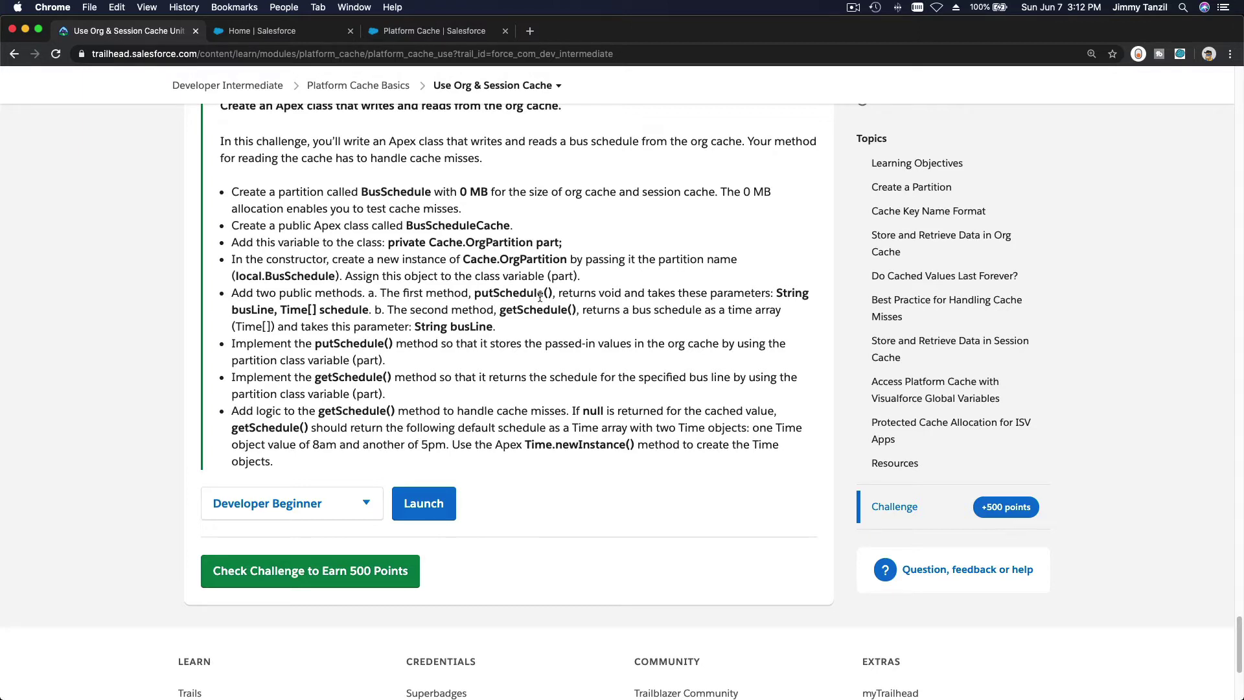
{"action": "left_click_drag", "start_coordinate": [475, 295], "coordinate": [553, 295]}
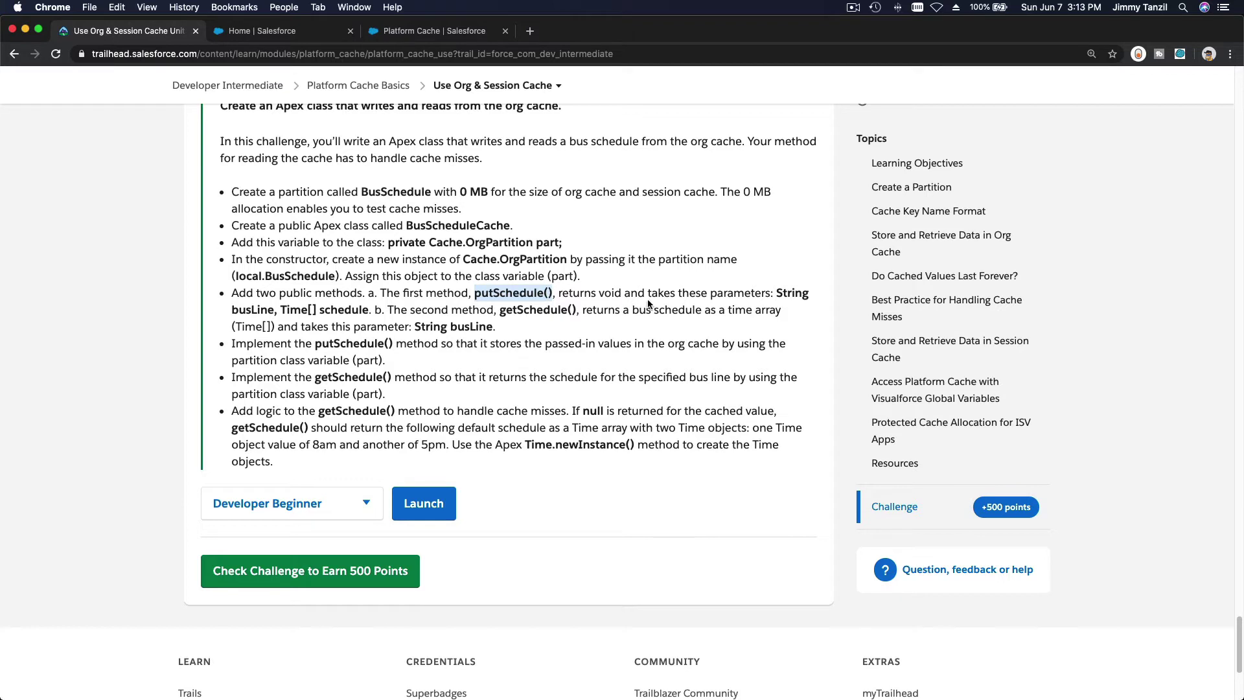
{"action": "double_click", "coordinate": [794, 293]}
{"action": "double_click", "coordinate": [261, 310]}
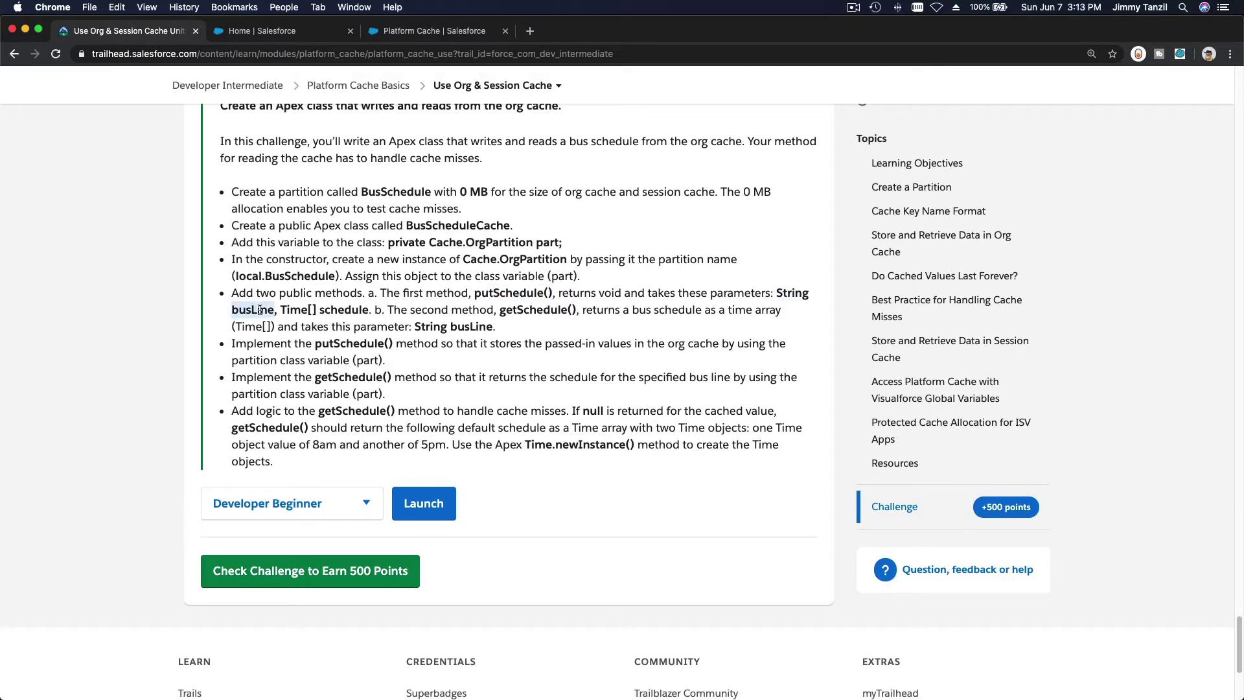
{"action": "double_click", "coordinate": [290, 311]}
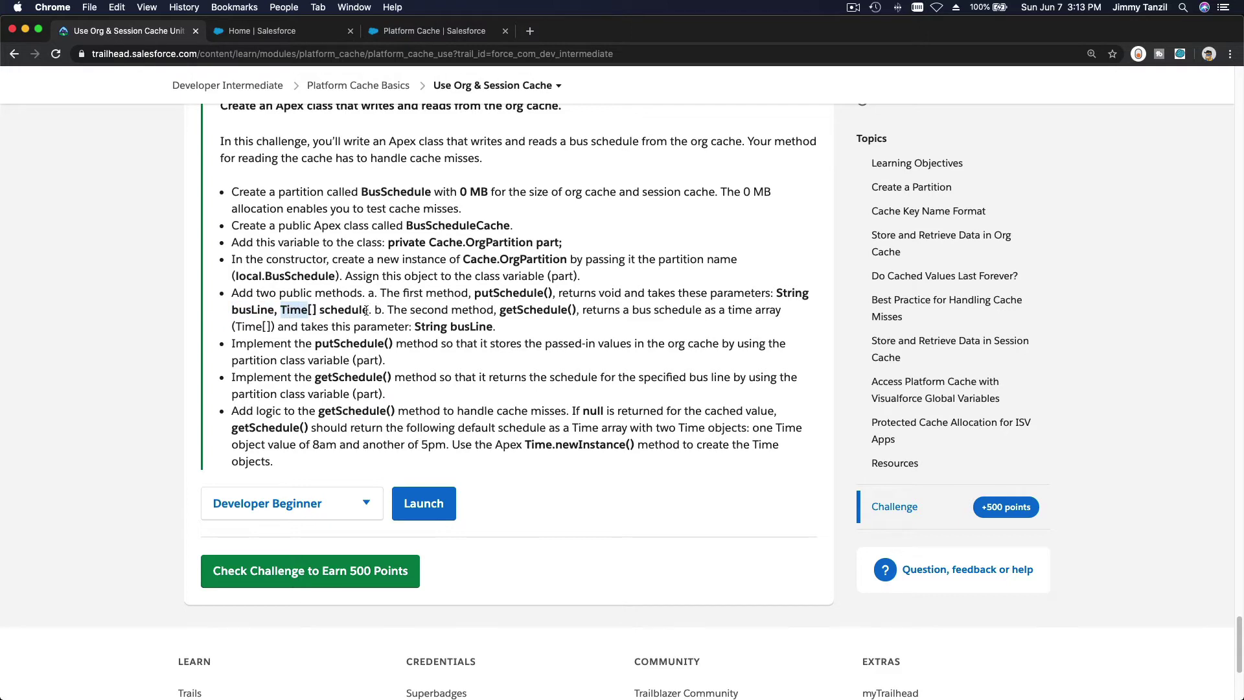
{"action": "left_click_drag", "start_coordinate": [369, 310], "coordinate": [321, 311]}
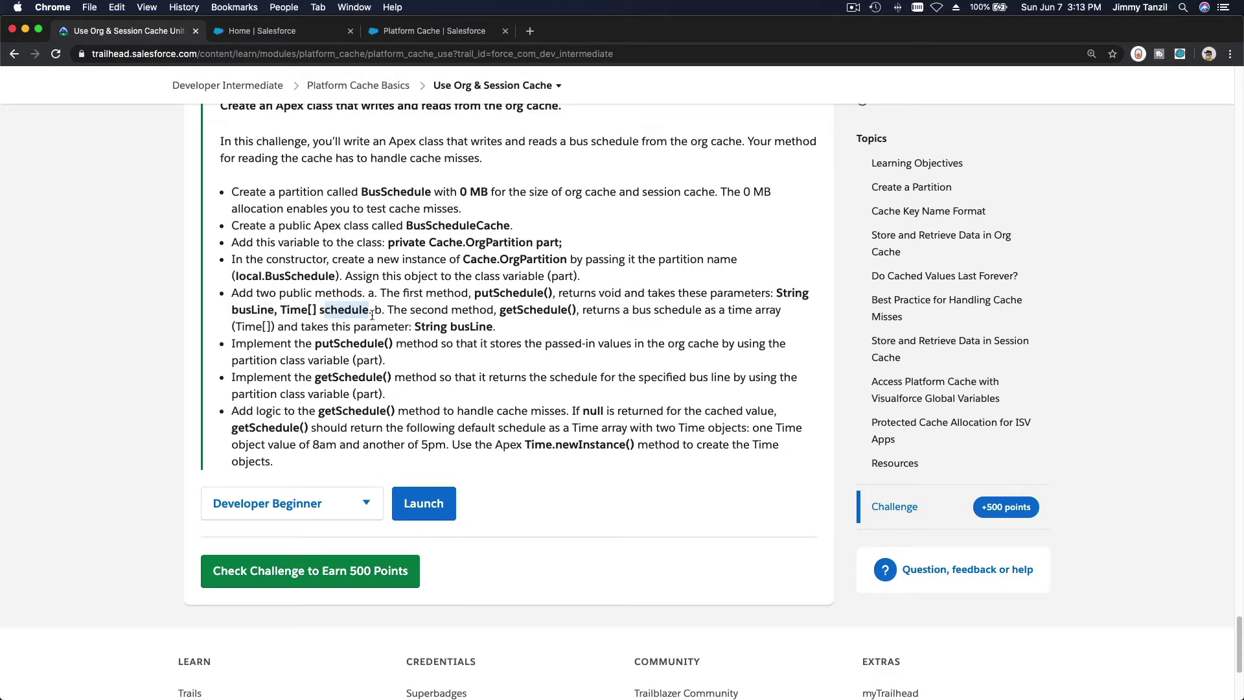
{"action": "left_click", "coordinate": [578, 337]}
{"action": "double_click", "coordinate": [519, 293]}
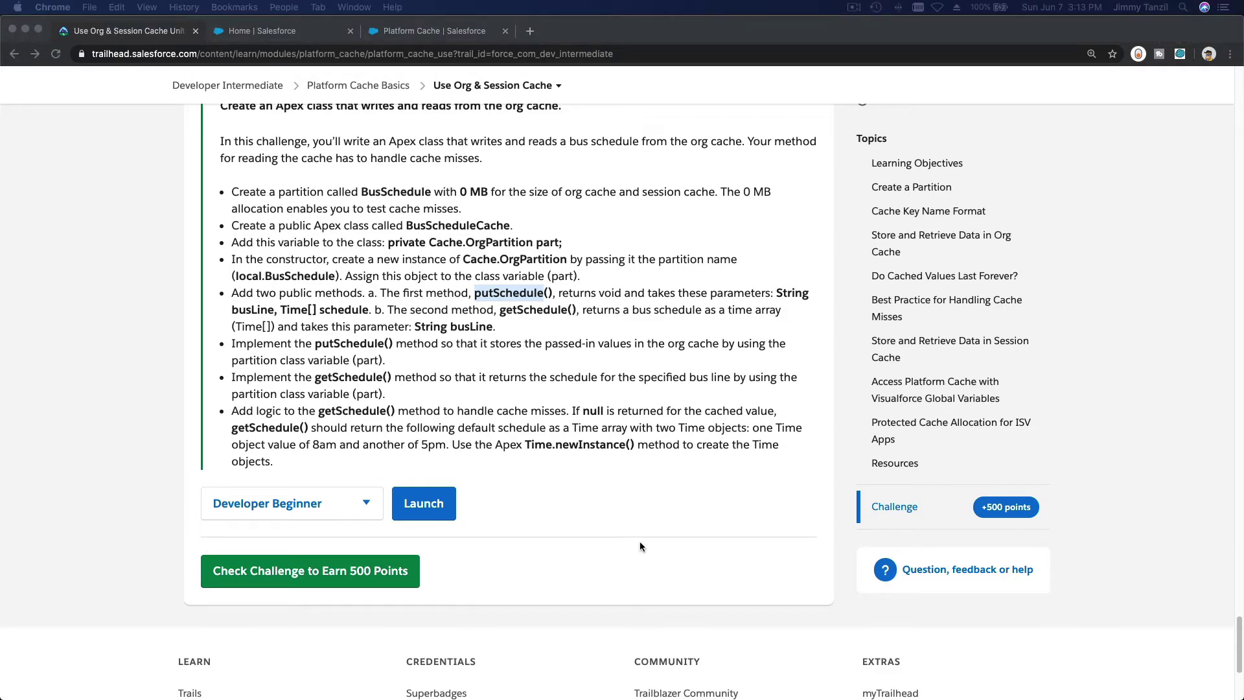
Return to the BusScheduleCache editor and place the cursor after the constructor's closing brace
{"action": "left_click", "coordinate": [620, 503]}
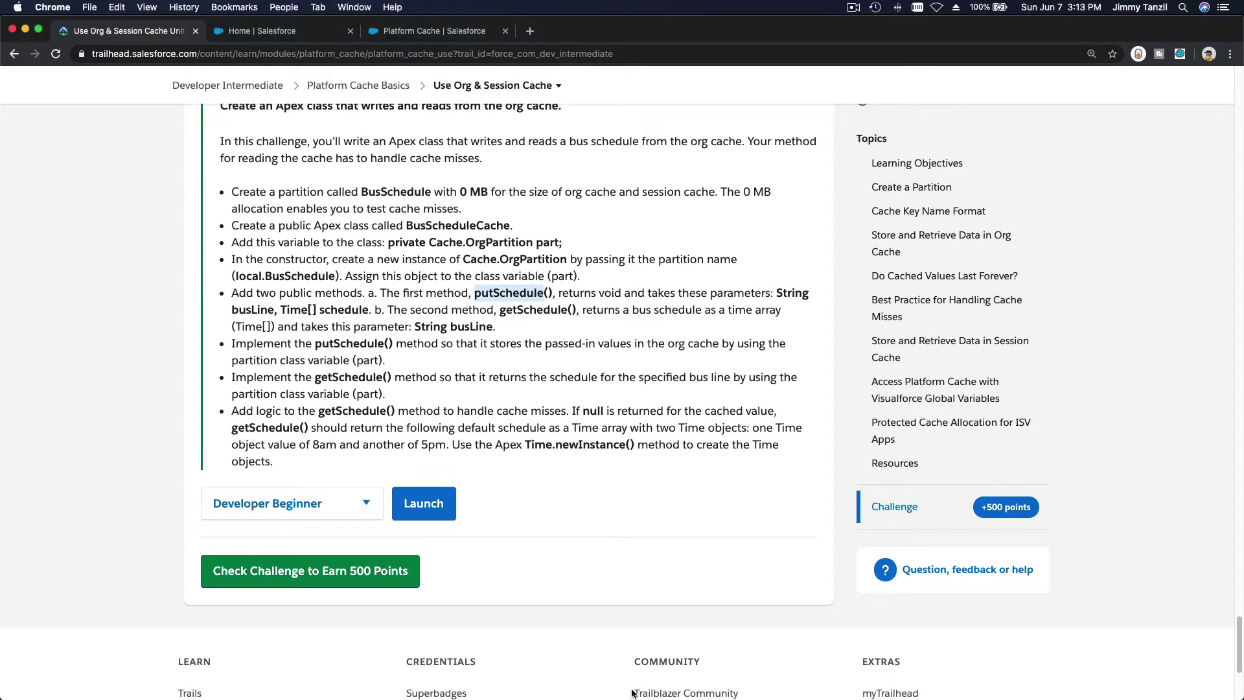
{"action": "left_click", "coordinate": [355, 7]}
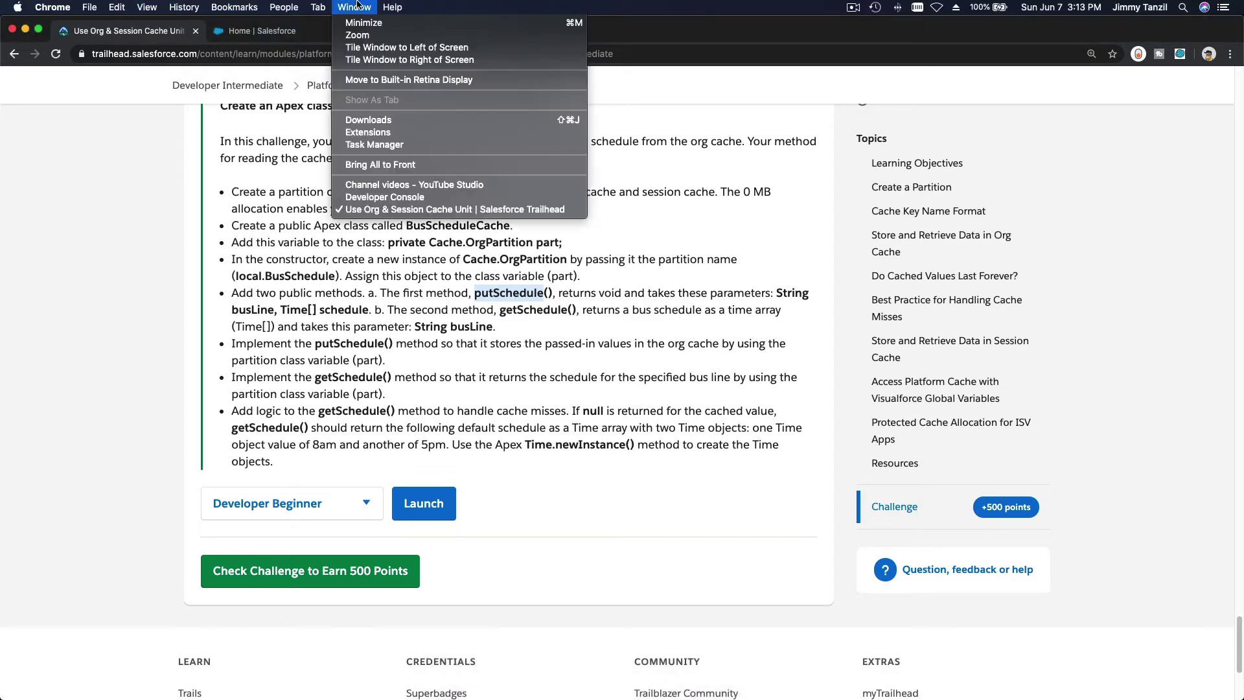
{"action": "left_click", "coordinate": [390, 197]}
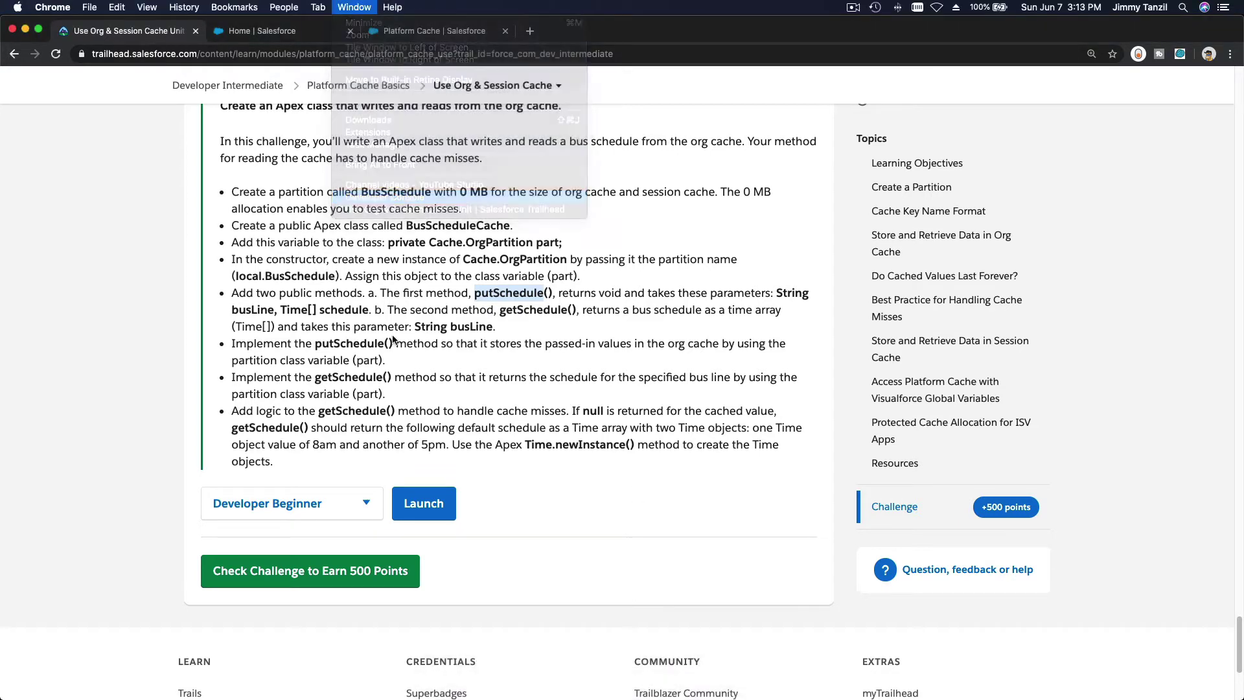
{"action": "left_click", "coordinate": [256, 242]}
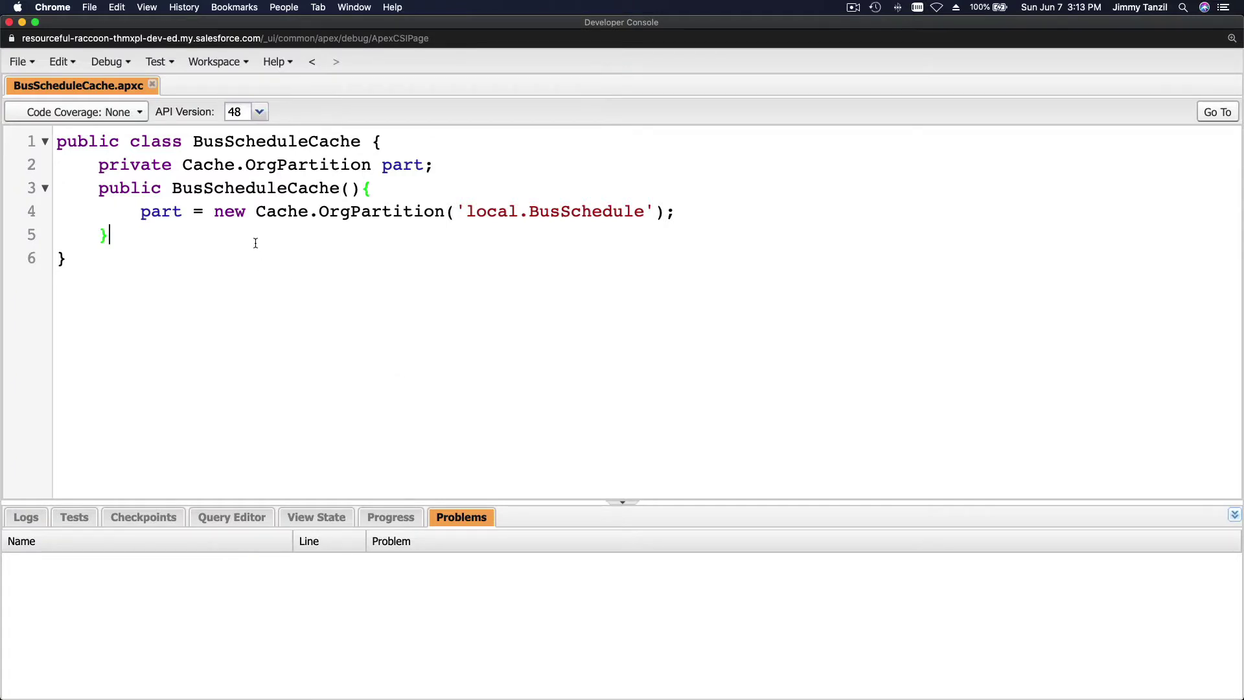
Add an empty public void putSchedule(String busline, Time[] schedule) method below the constructor and save
{"action": "key", "text": "Return"}
{"action": "key", "text": "Return"}
{"action": "type", "text": "public"}
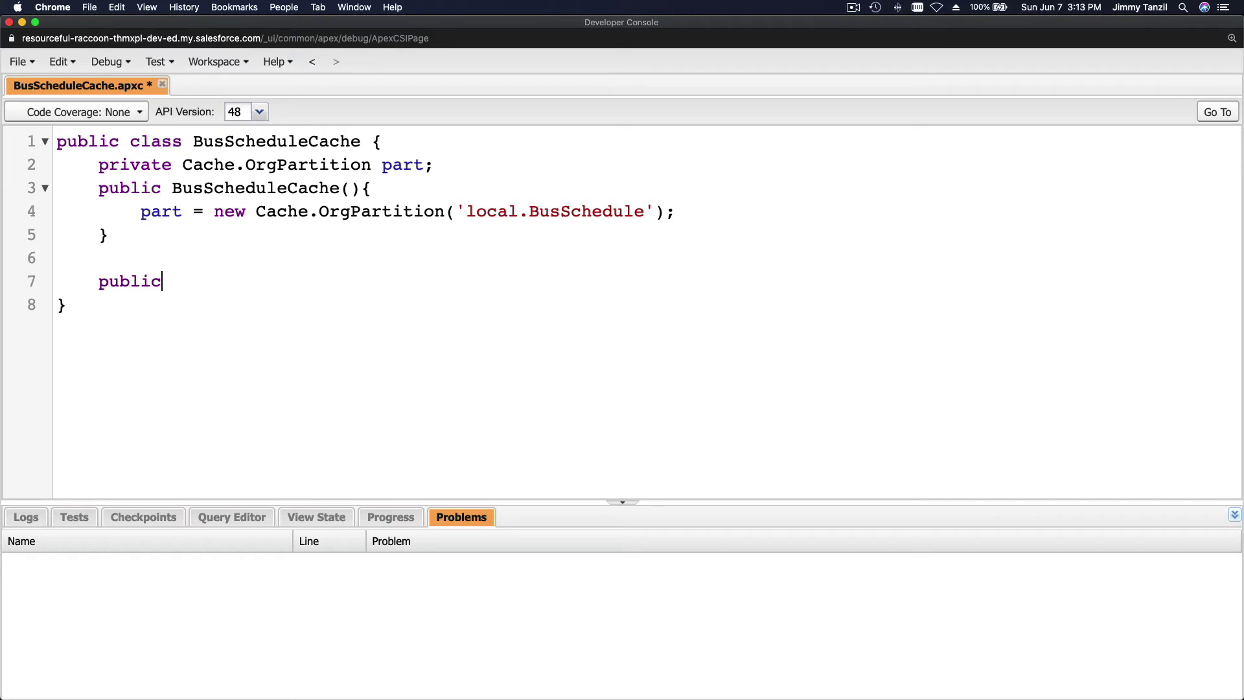
{"action": "type", "text": " void"}
{"action": "type", "text": " putSchedu"}
{"action": "type", "text": "le"}
{"action": "type", "text": "("}
{"action": "type", "text": "String bu"}
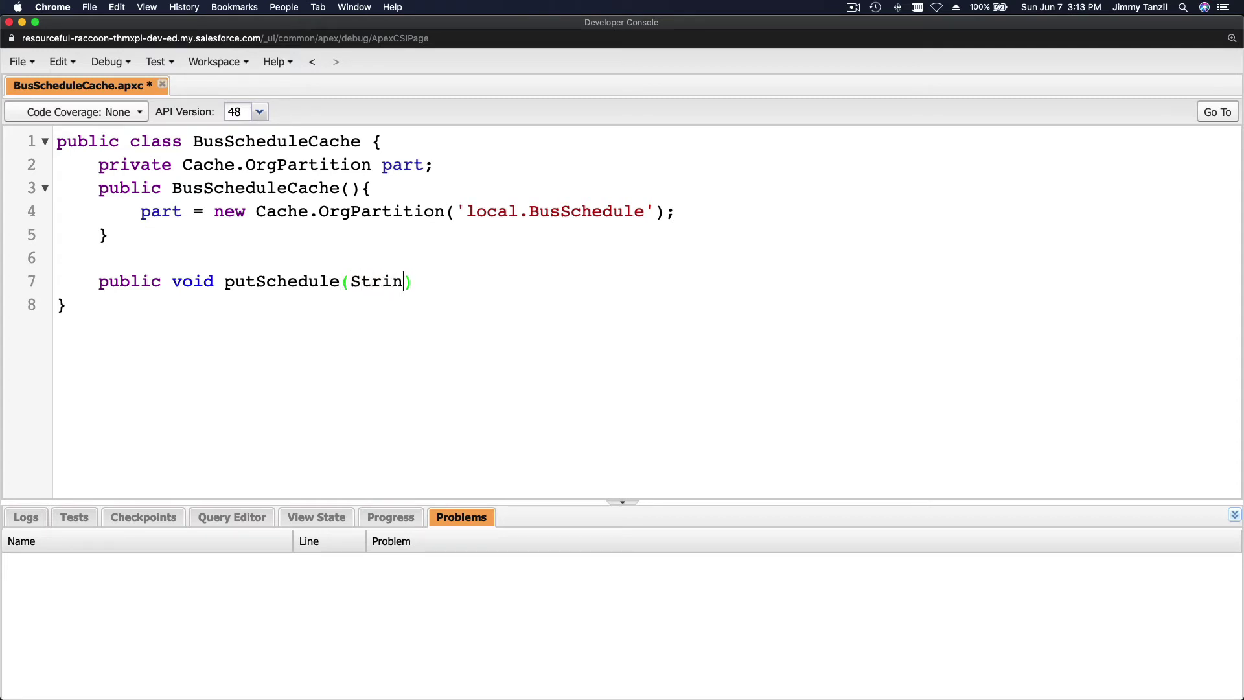
{"action": "type", "text": "sline,"}
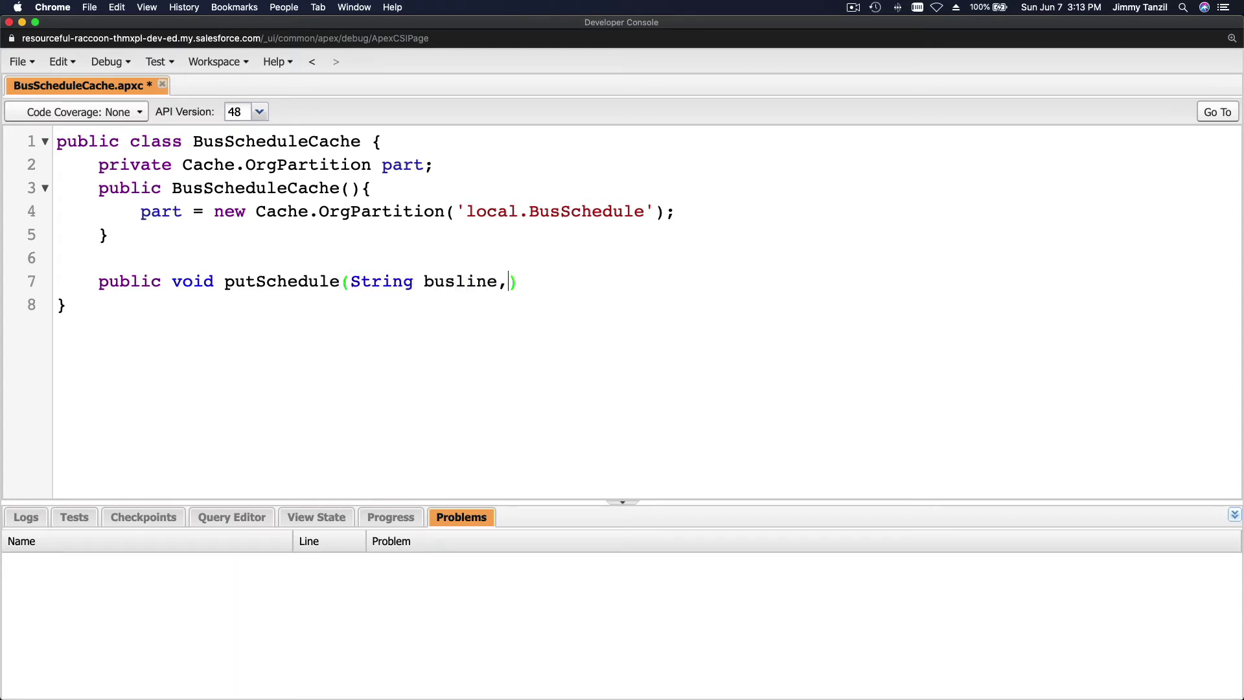
{"action": "type", "text": " Time{"}
{"action": "key", "text": "BackSpace"}
{"action": "type", "text": "[] schedule)"}
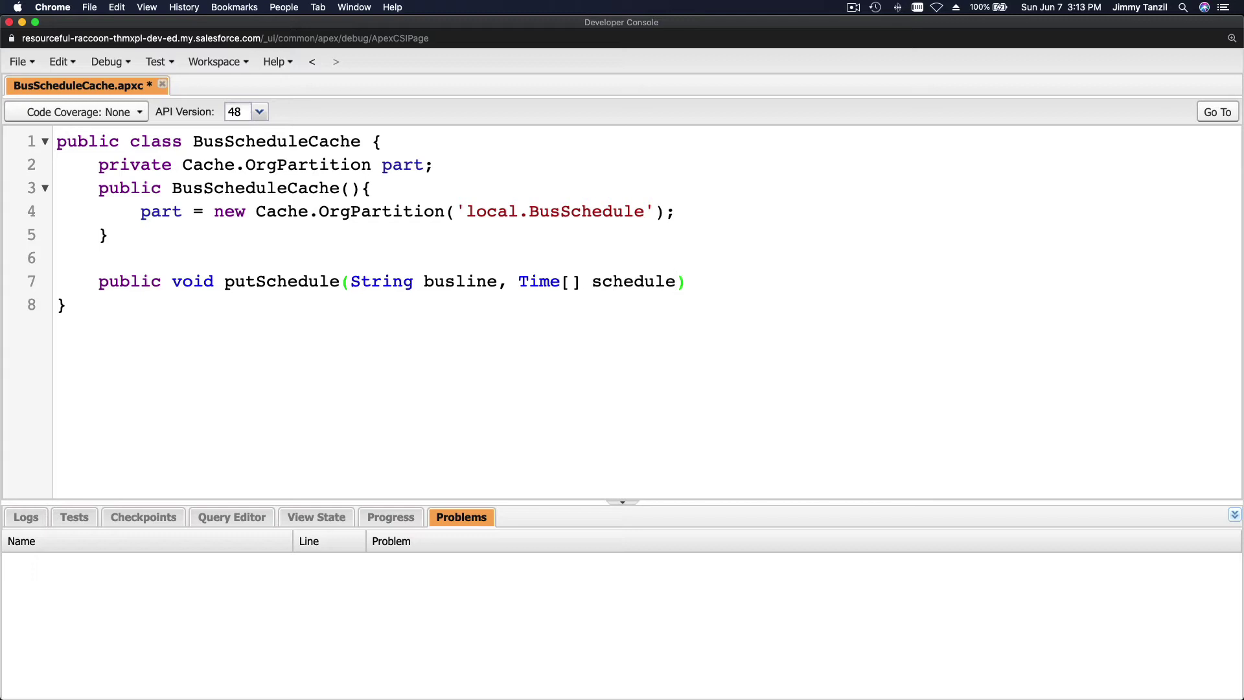
{"action": "type", "text": "{"}
{"action": "key", "text": "Return"}
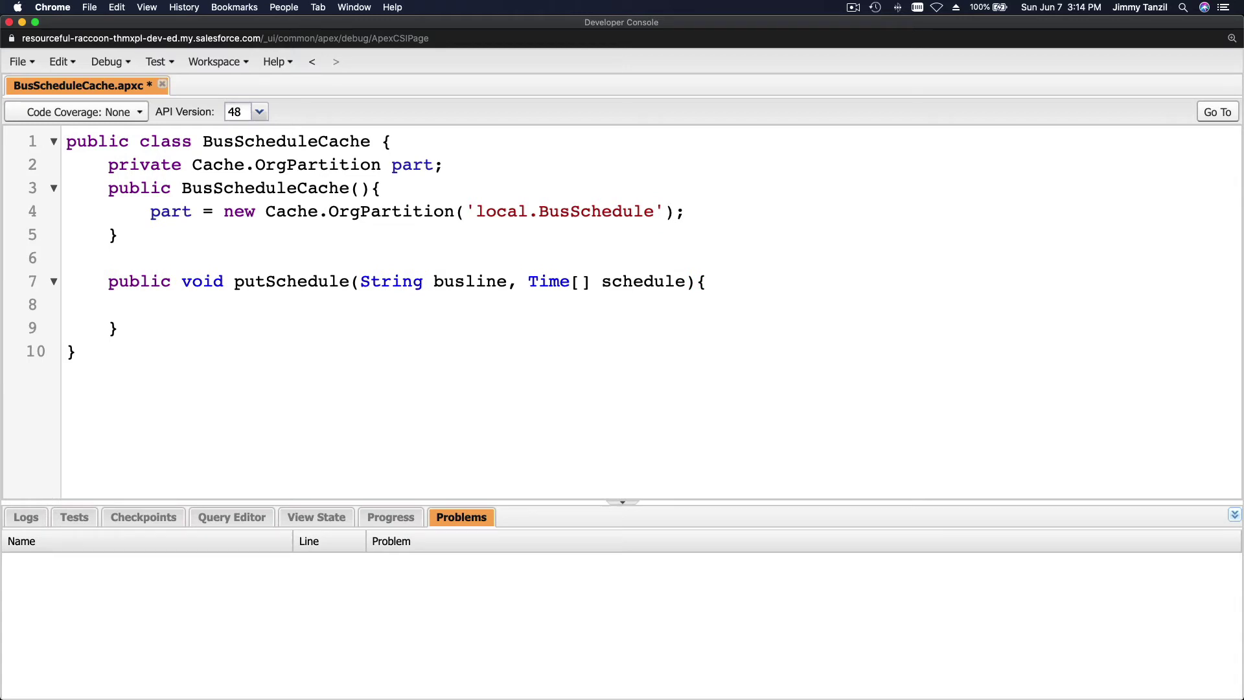
{"action": "key", "text": "cmd+s"}
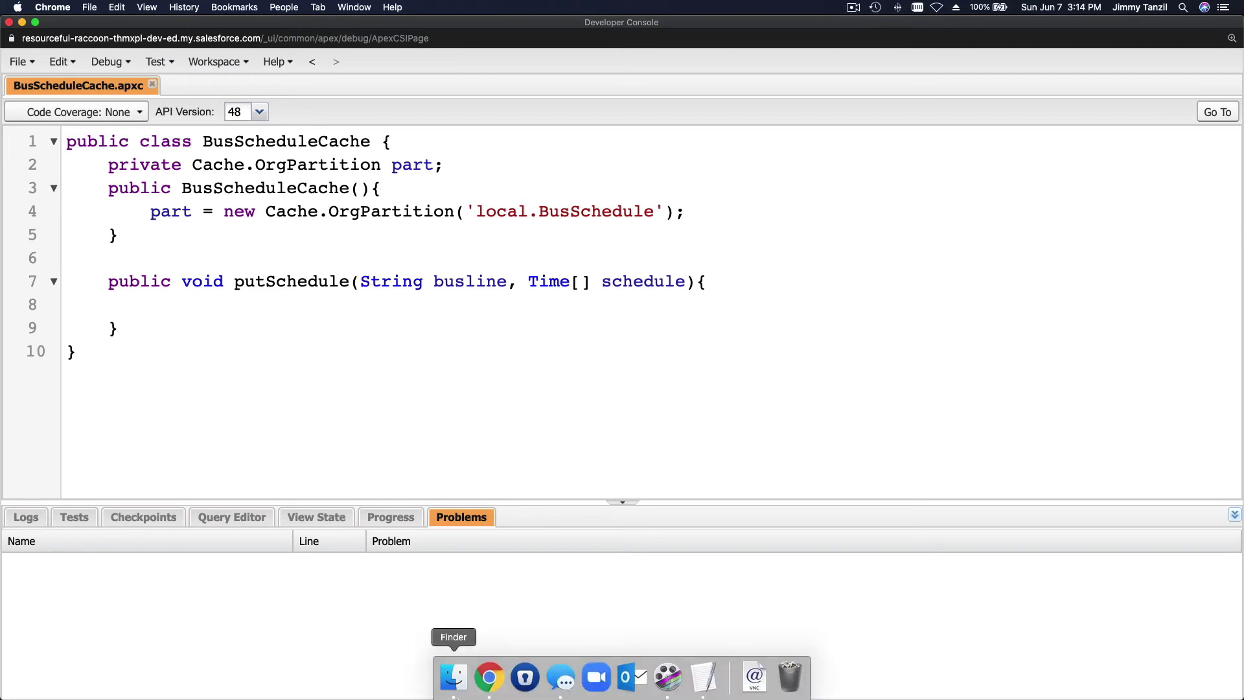
{"action": "left_click", "coordinate": [353, 7]}
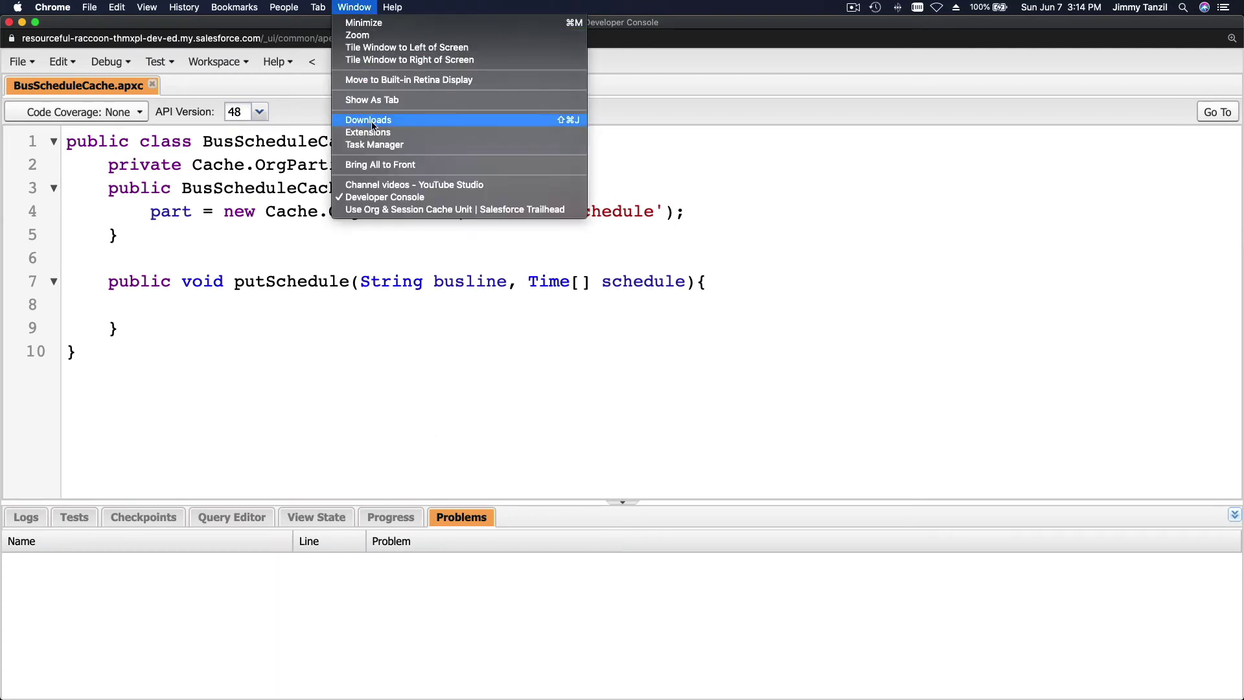
{"action": "left_click", "coordinate": [385, 210]}
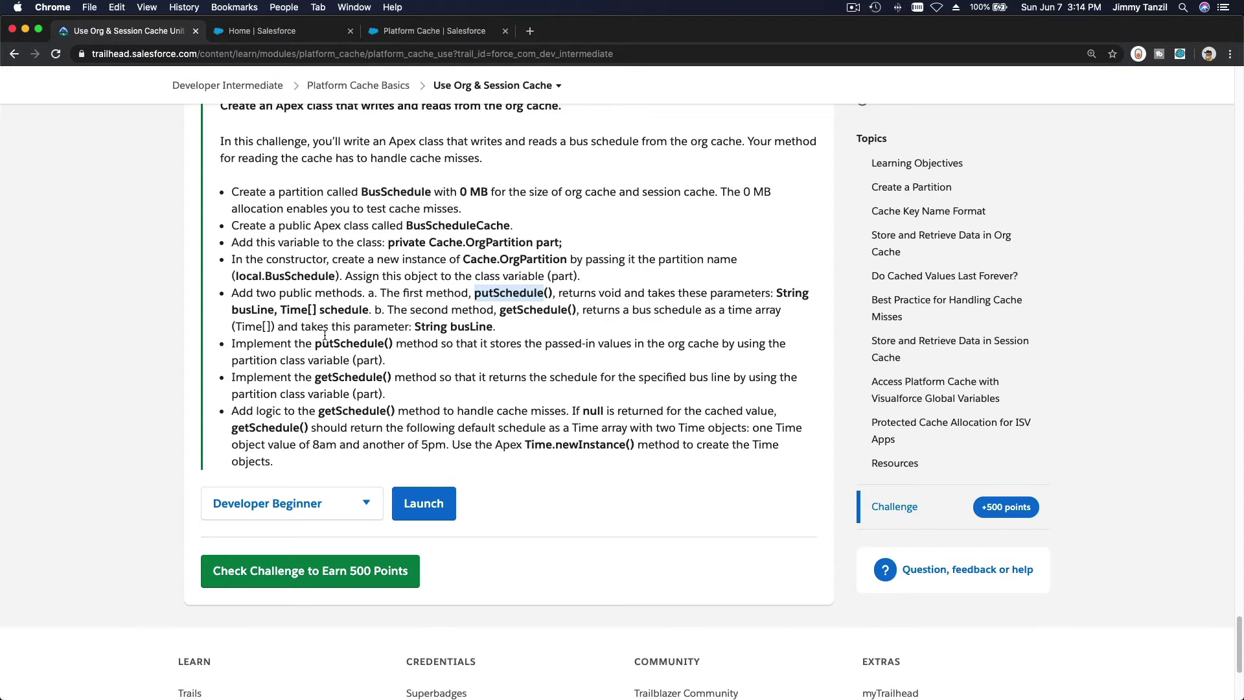
{"action": "scroll", "coordinate": [422, 336], "scroll_direction": "down", "scroll_amount": 1}
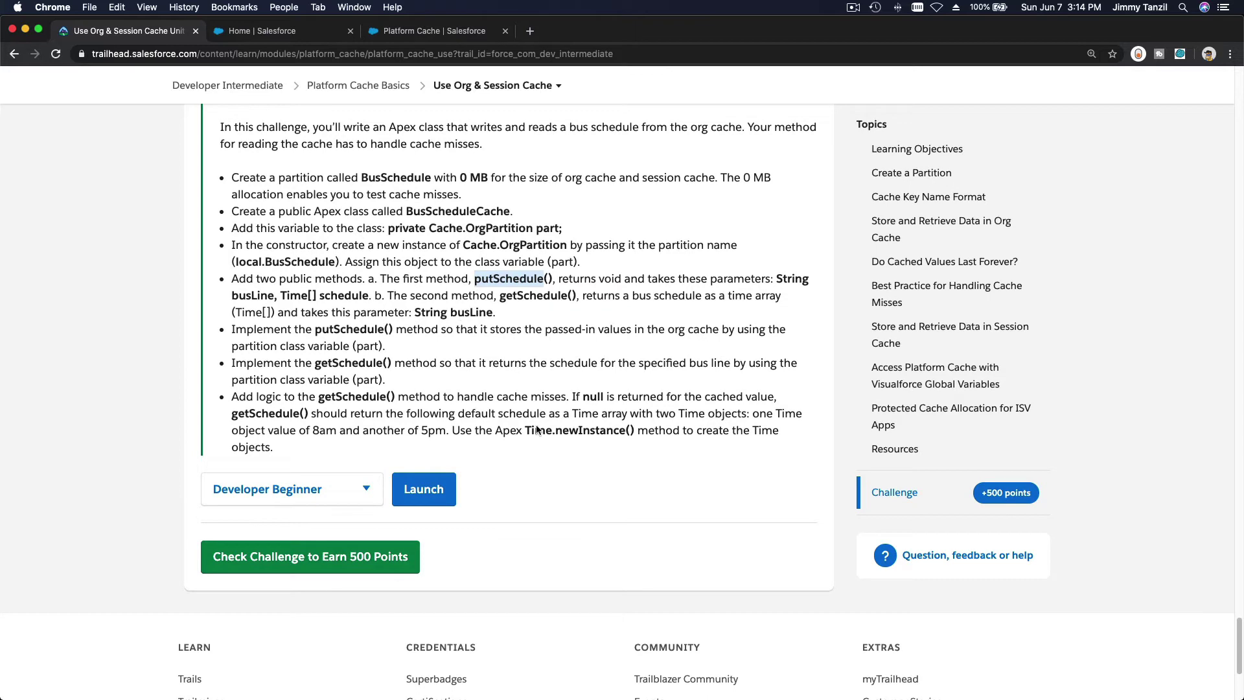
{"action": "left_click", "coordinate": [354, 7]}
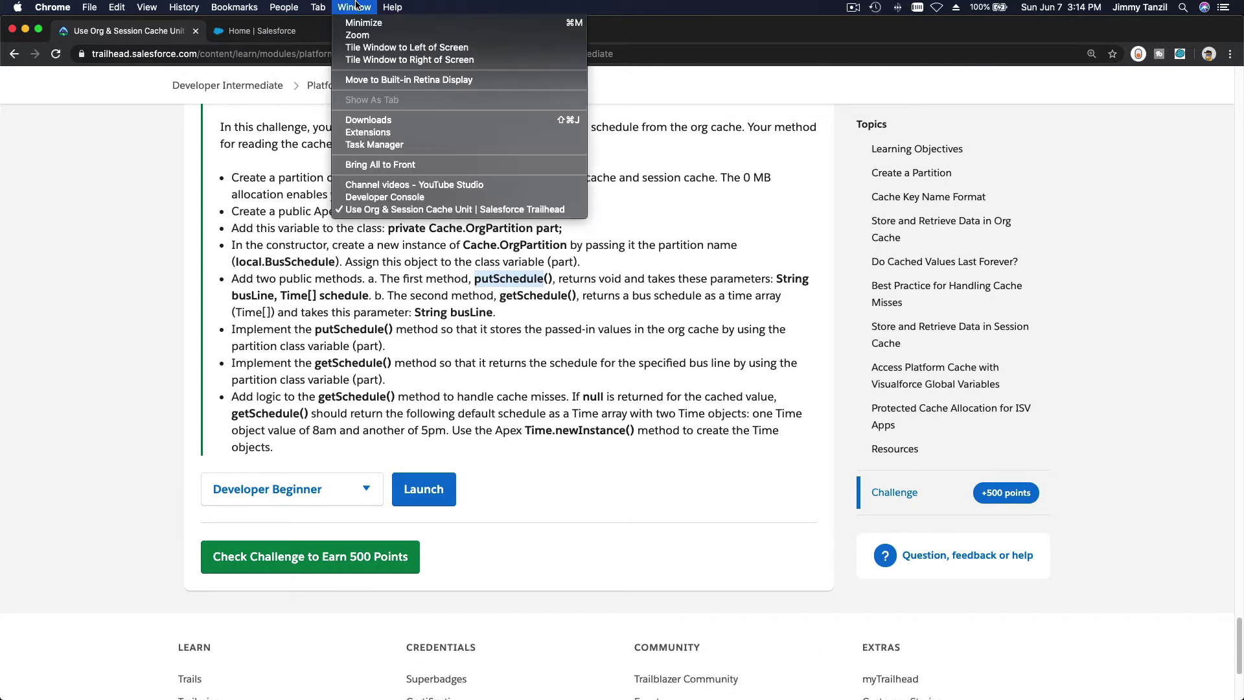
{"action": "left_click", "coordinate": [392, 197]}
{"action": "left_click", "coordinate": [225, 331]}
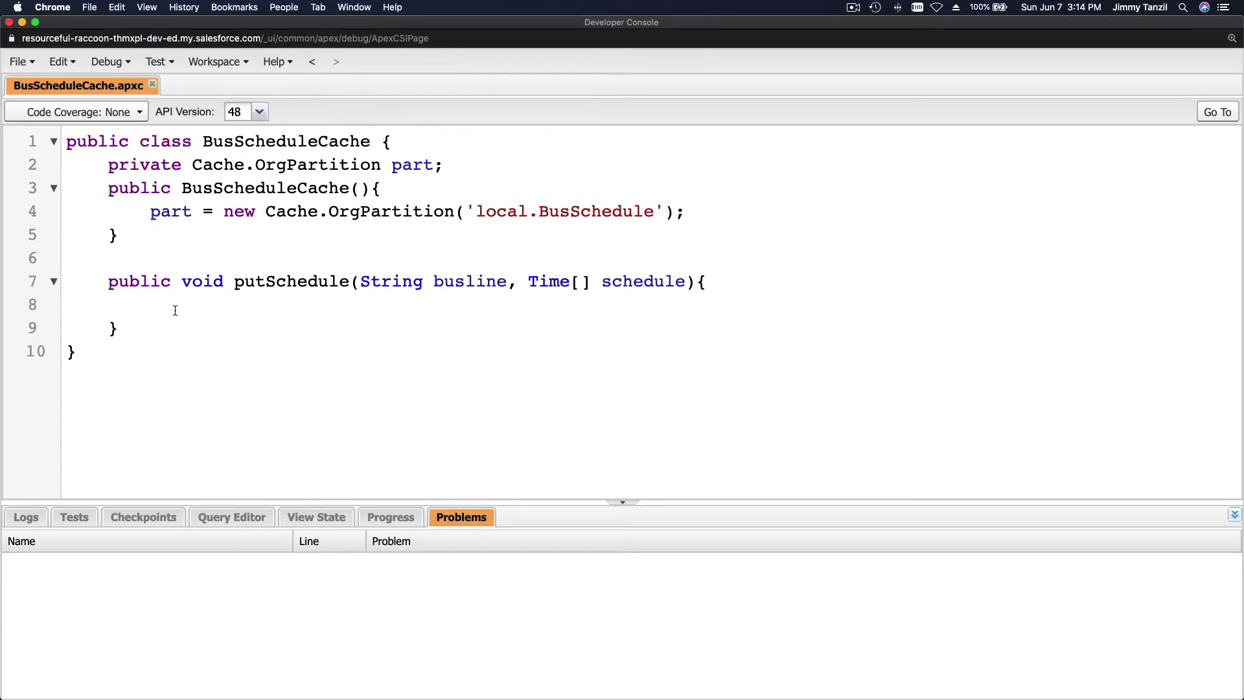
Put return void in putSchedule's body and add an empty public Time[] getSchedule(String busline) method below
{"action": "type", "text": "return void;"}
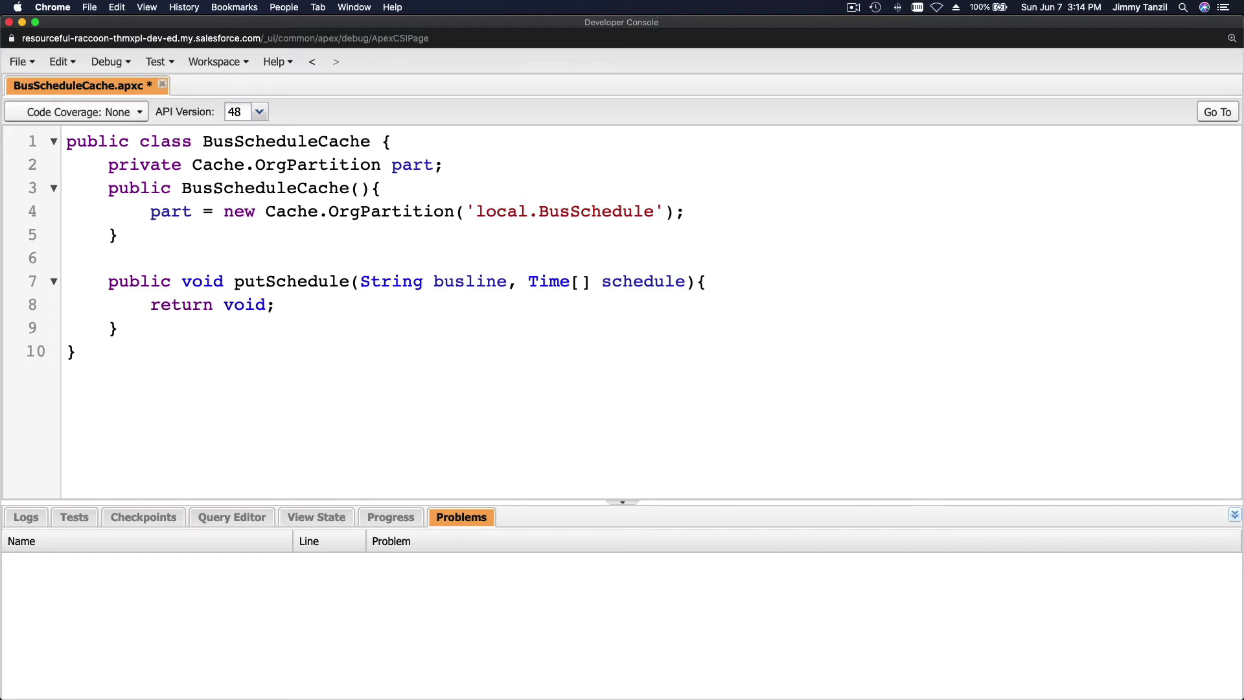
{"action": "left_click", "coordinate": [117, 329]}
{"action": "key", "text": "Return"}
{"action": "key", "text": "Return"}
{"action": "type", "text": "public"}
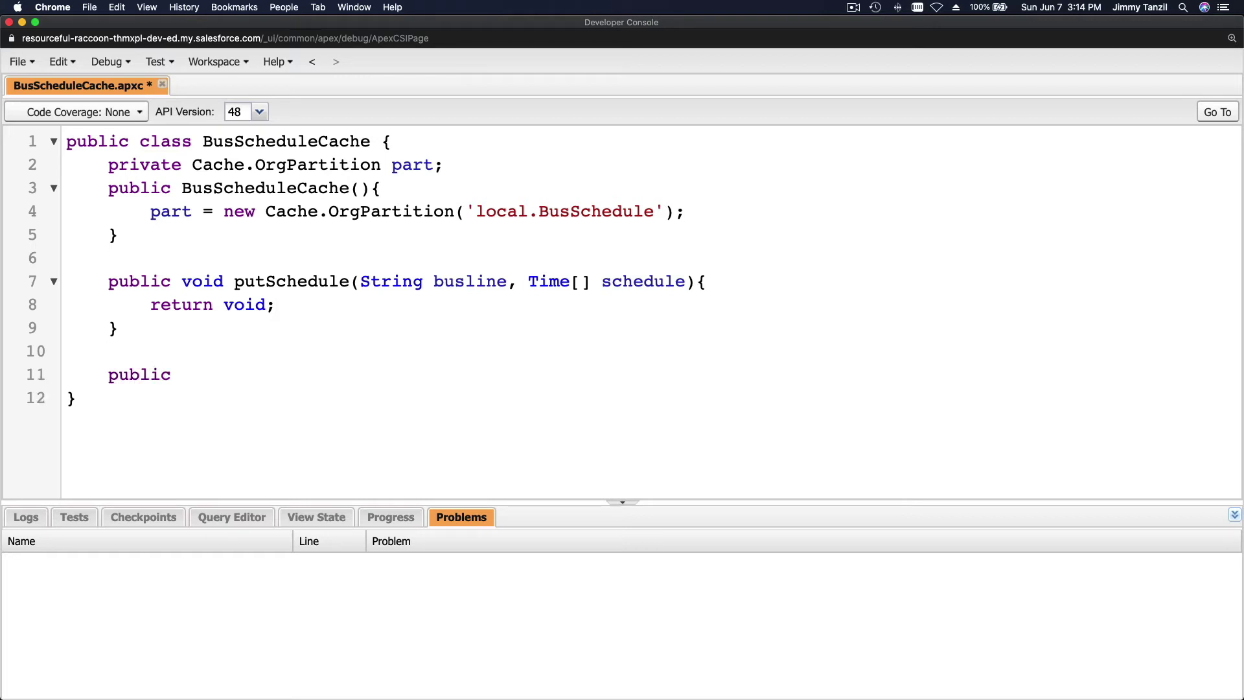
{"action": "type", "text": " Time[] getSchedule"}
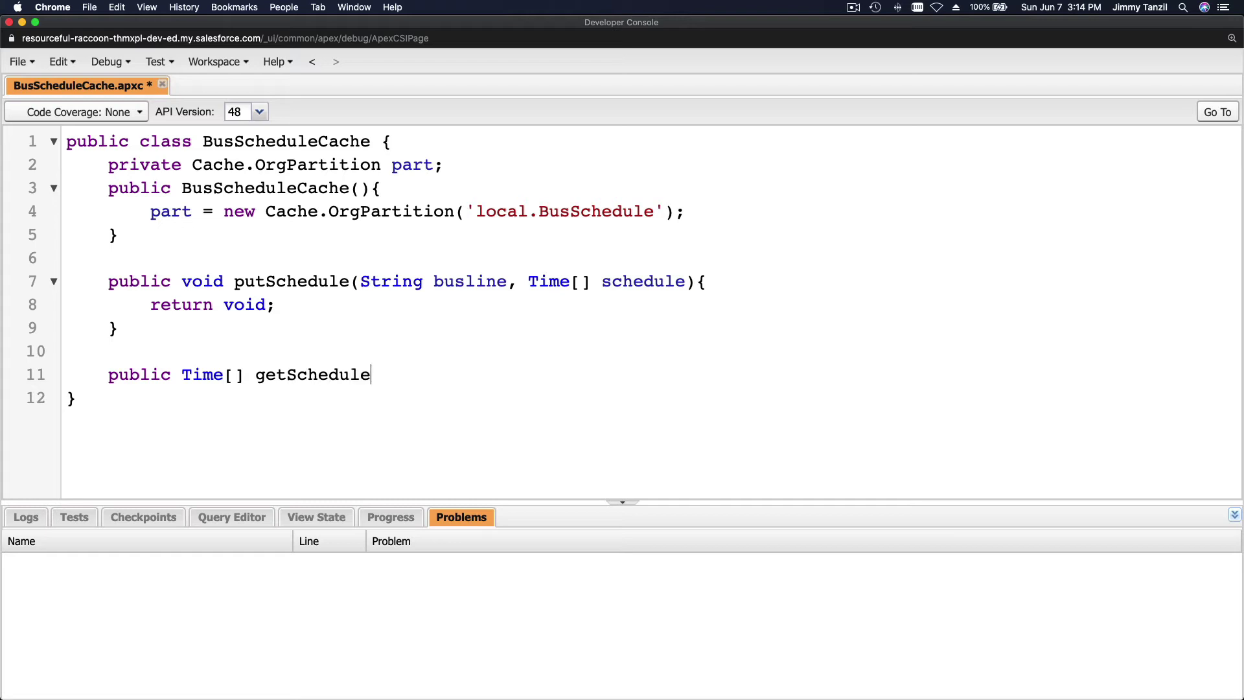
{"action": "type", "text": "(String busline)"}
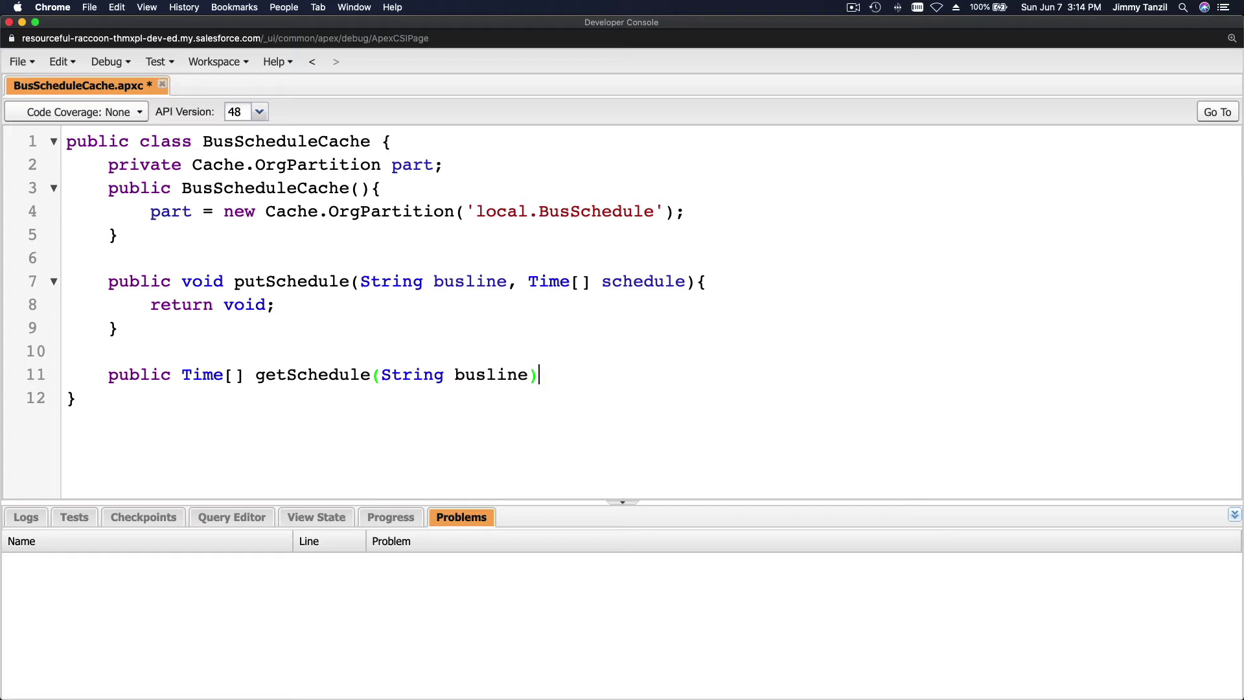
{"action": "type", "text": "{"}
{"action": "key", "text": "Return"}
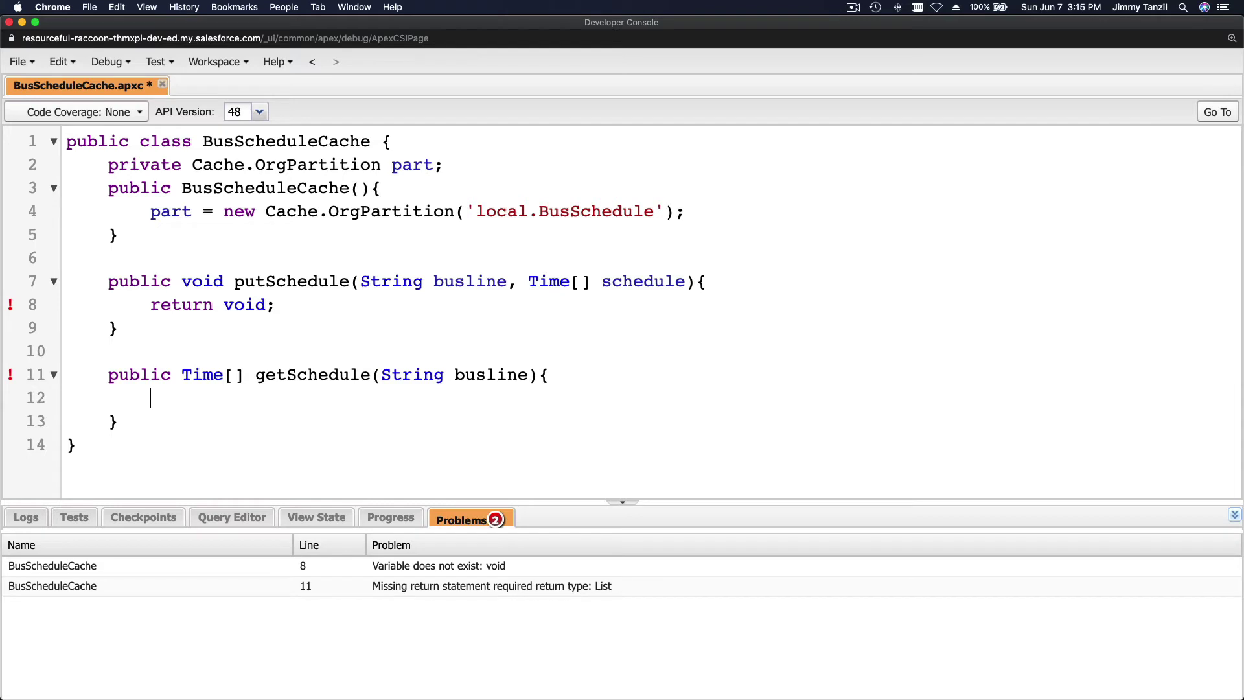
Make getSchedule declare Time[] schedule = (Time[])part.get(busLine) and return schedule, then save
{"action": "type", "text": "return schedule;"}
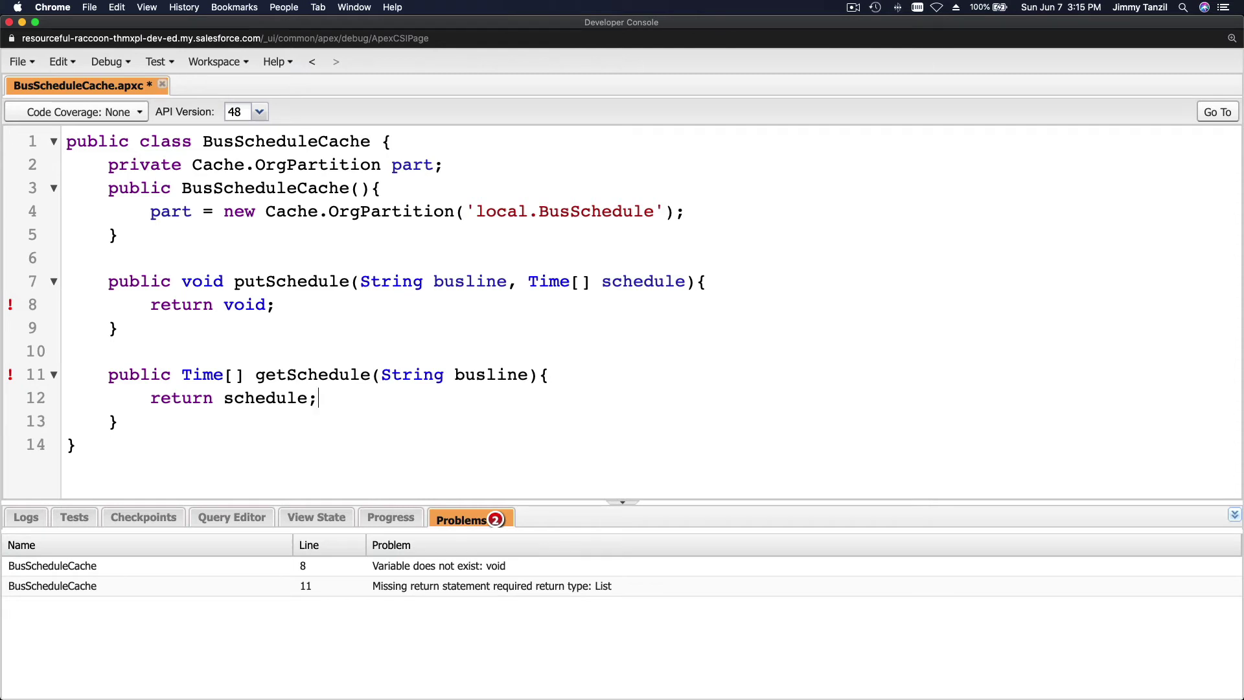
{"action": "key", "text": "super+s"}
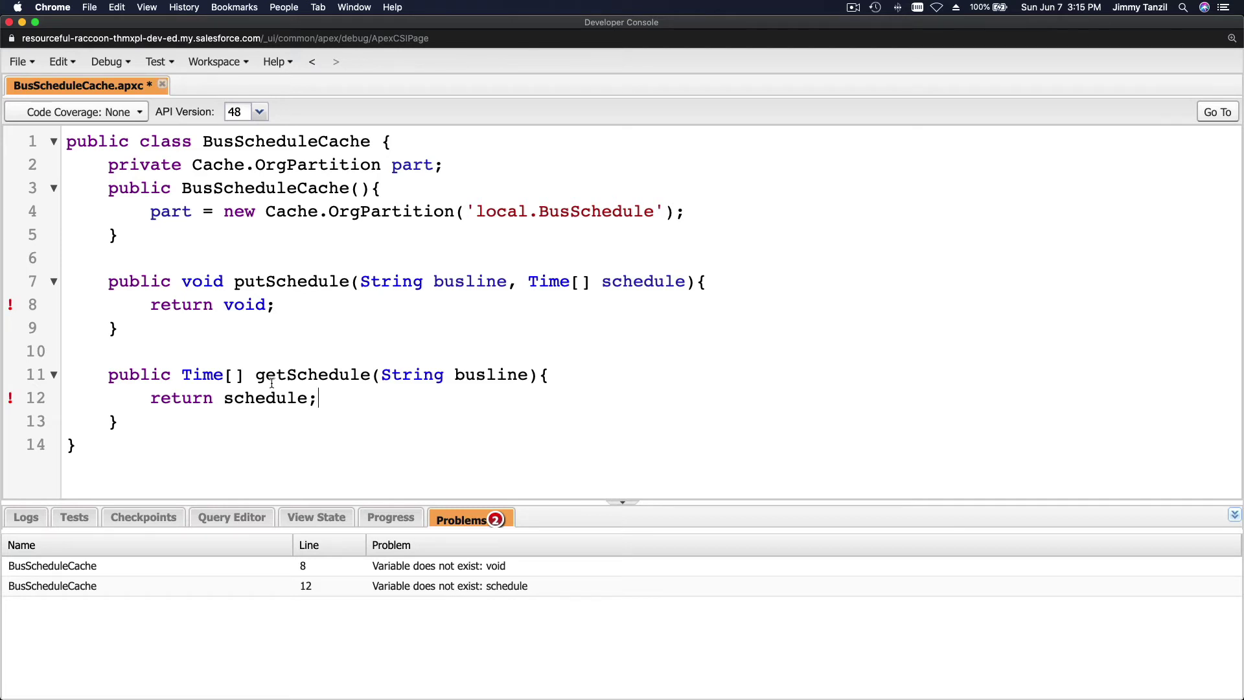
{"action": "left_click", "coordinate": [570, 375]}
{"action": "key", "text": "Return"}
{"action": "type", "text": "T"}
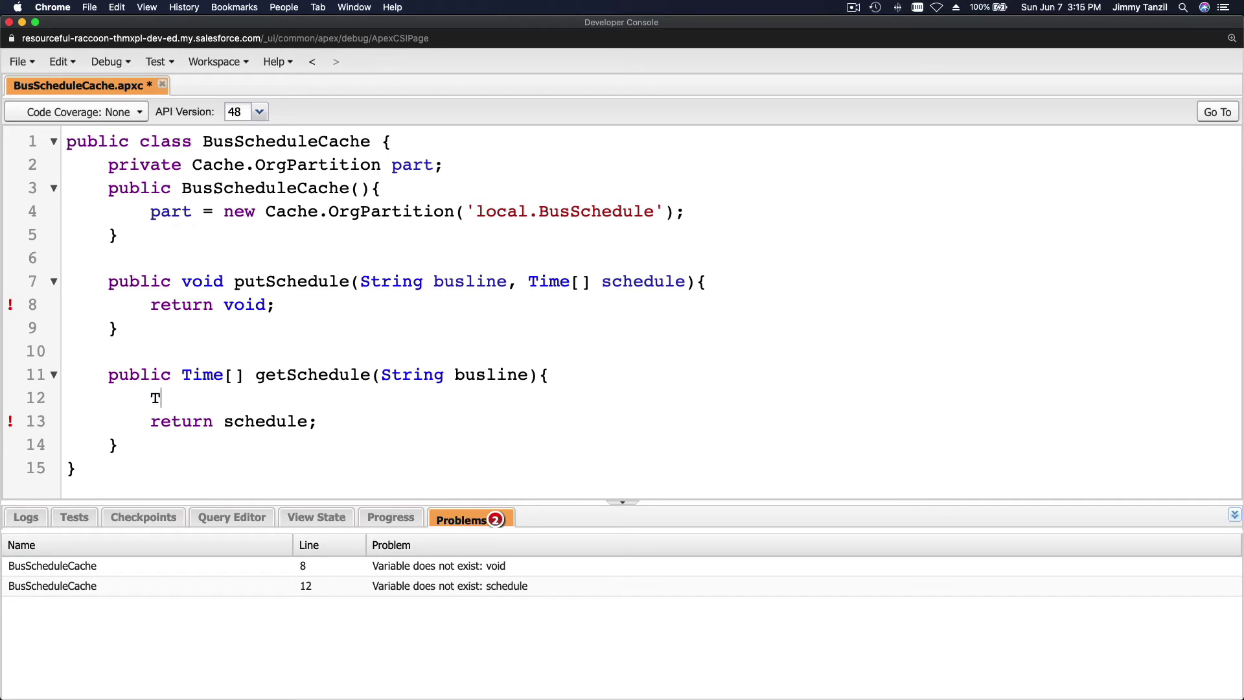
{"action": "type", "text": "ime[] schedule ="}
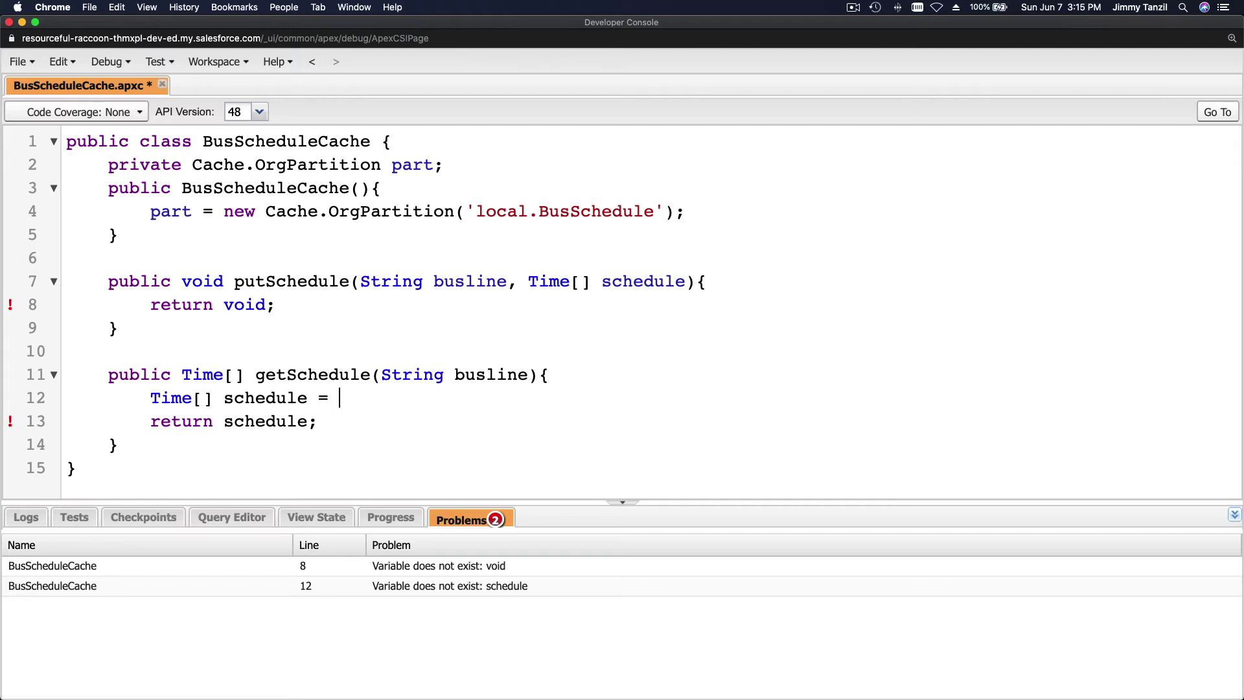
{"action": "type", "text": " (Time"}
{"action": "type", "text": "[]"}
{"action": "type", "text": "part"}
{"action": "type", "text": ".get"}
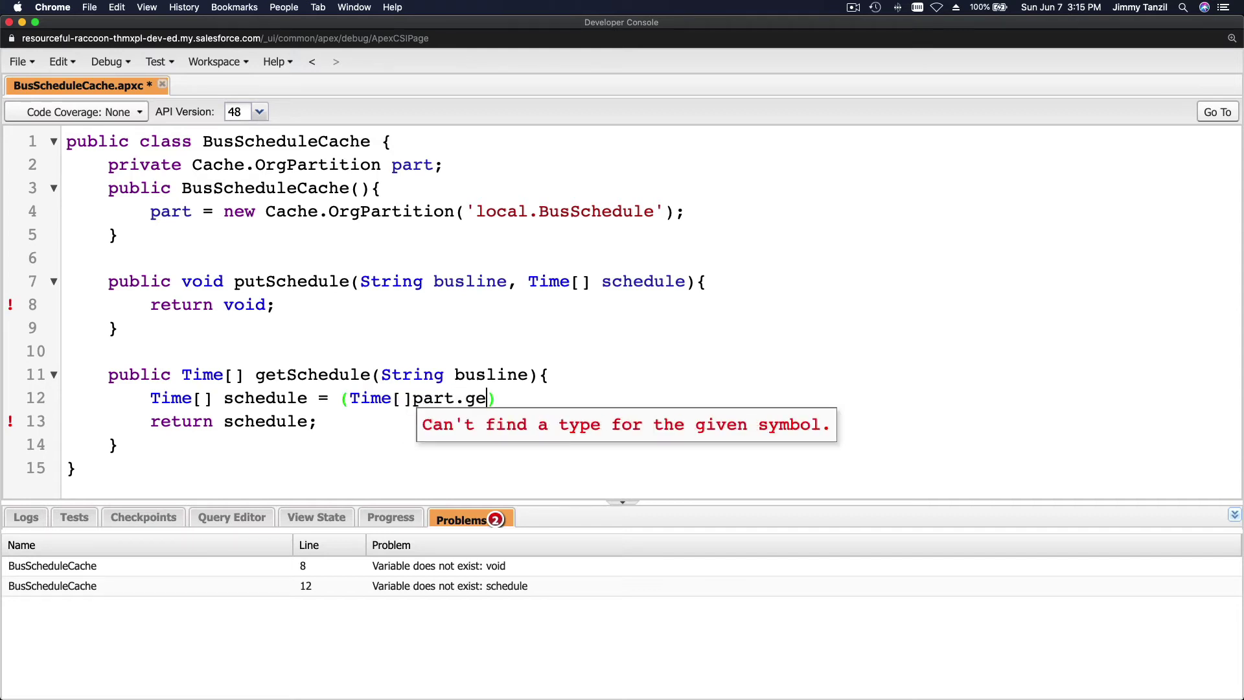
{"action": "type", "text": "(busLine"}
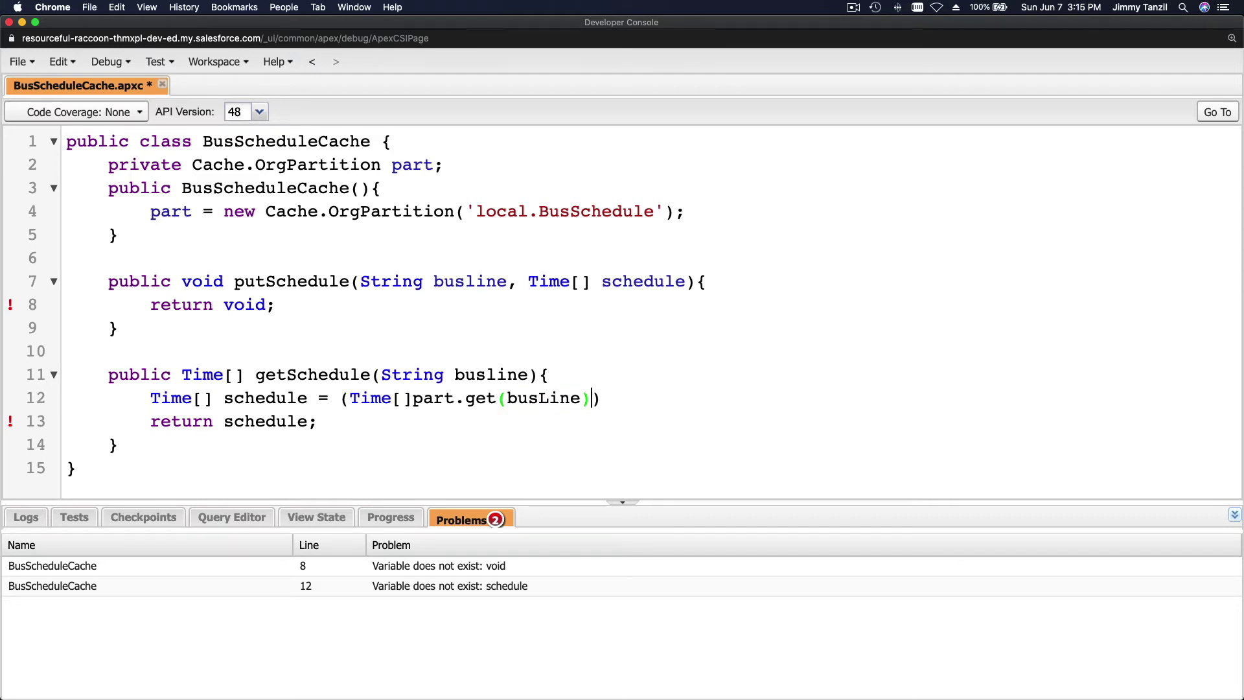
{"action": "type", "text": "));"}
{"action": "left_click", "coordinate": [414, 398]}
{"action": "type", "text": ")"}
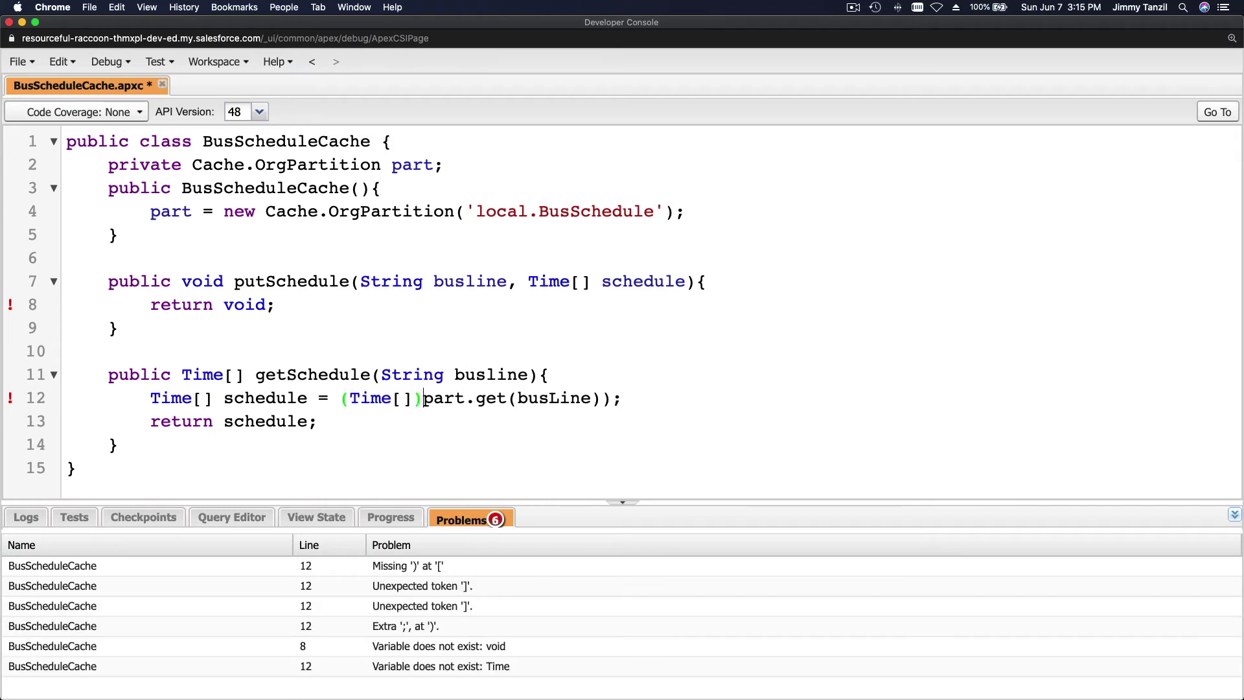
{"action": "left_click", "coordinate": [602, 398]}
{"action": "key", "text": "BackSpace"}
{"action": "key", "text": "cmd+s"}
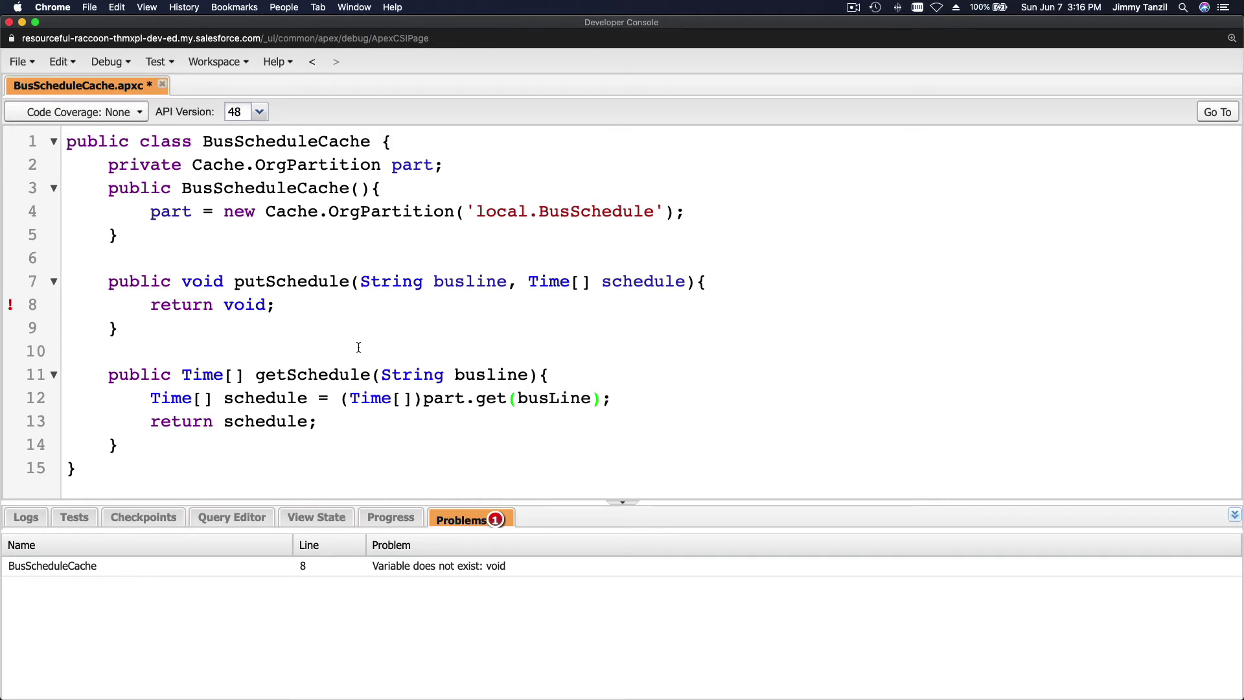
Delete the return void line so putSchedule's body is blank, save, and switch to Trailhead
{"action": "double_click", "coordinate": [246, 304]}
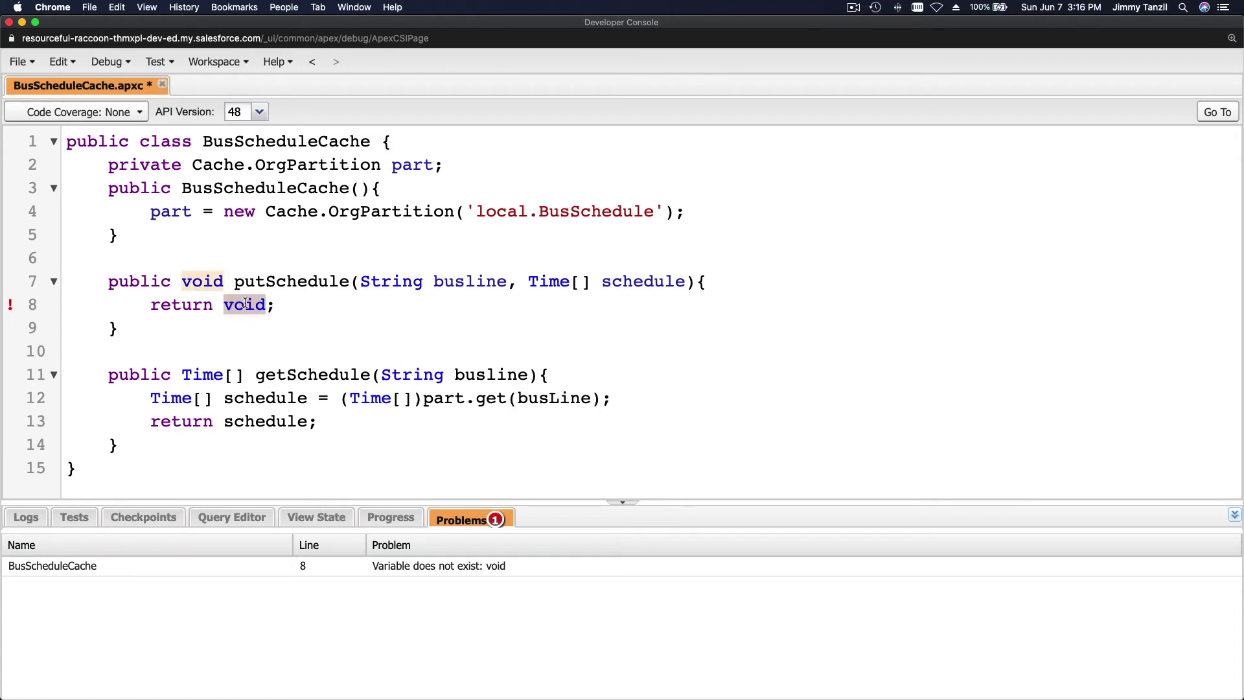
{"action": "triple_click", "coordinate": [246, 303]}
{"action": "key", "text": "BackSpace"}
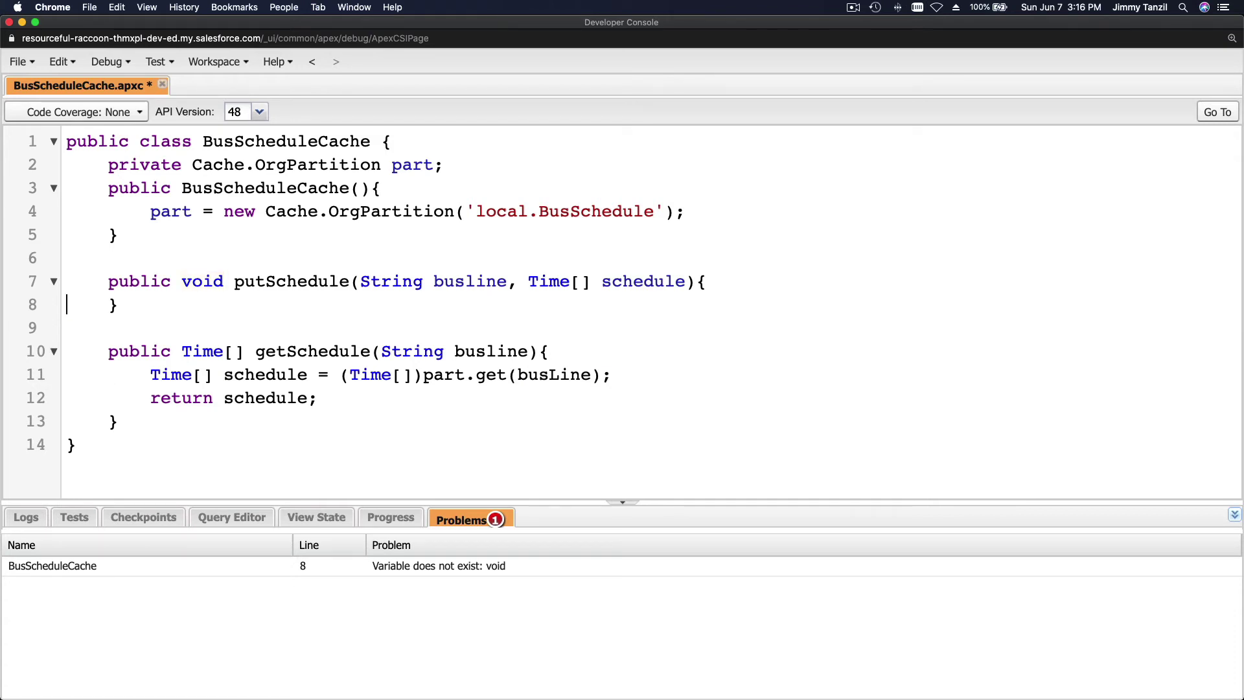
{"action": "key", "text": "BackSpace"}
{"action": "key", "text": "Return"}
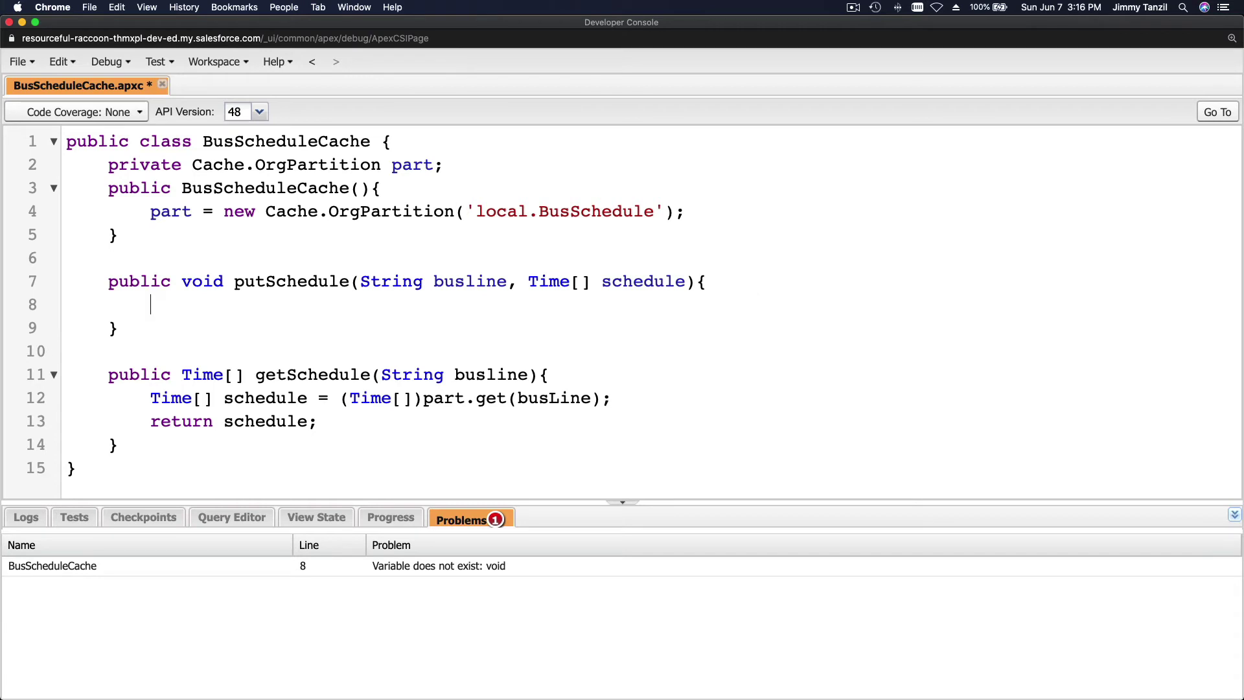
{"action": "key", "text": "ctrl+s"}
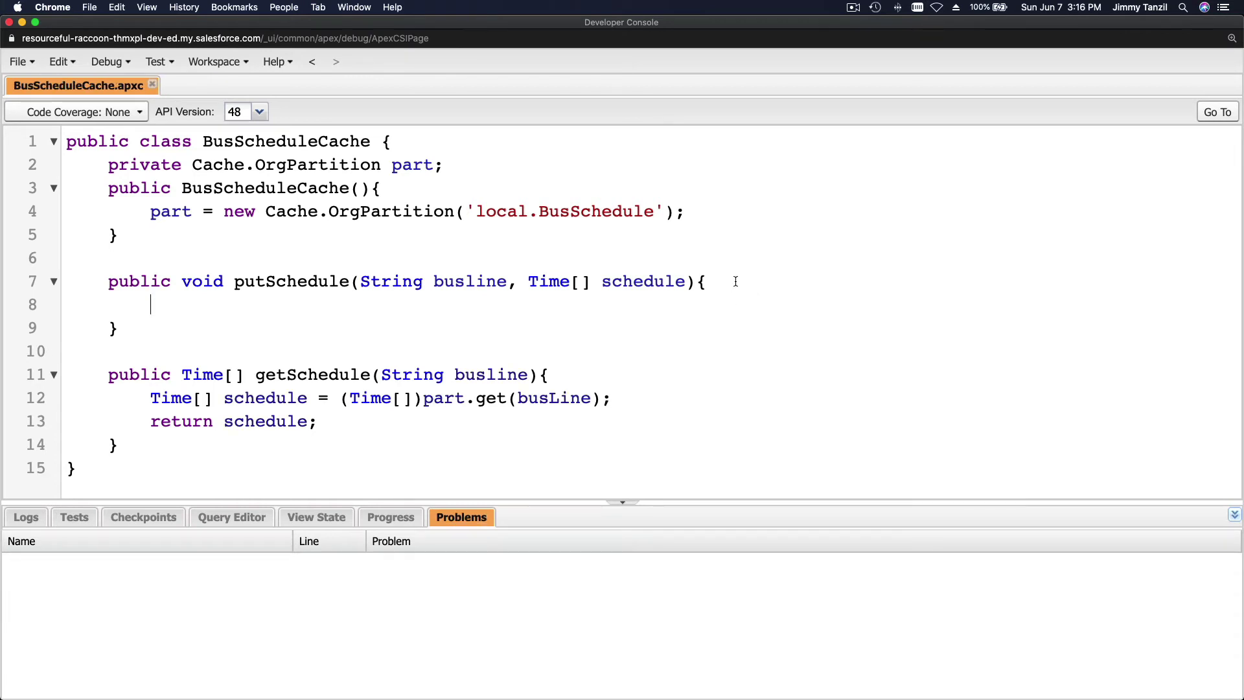
{"action": "key", "text": "super+grave"}
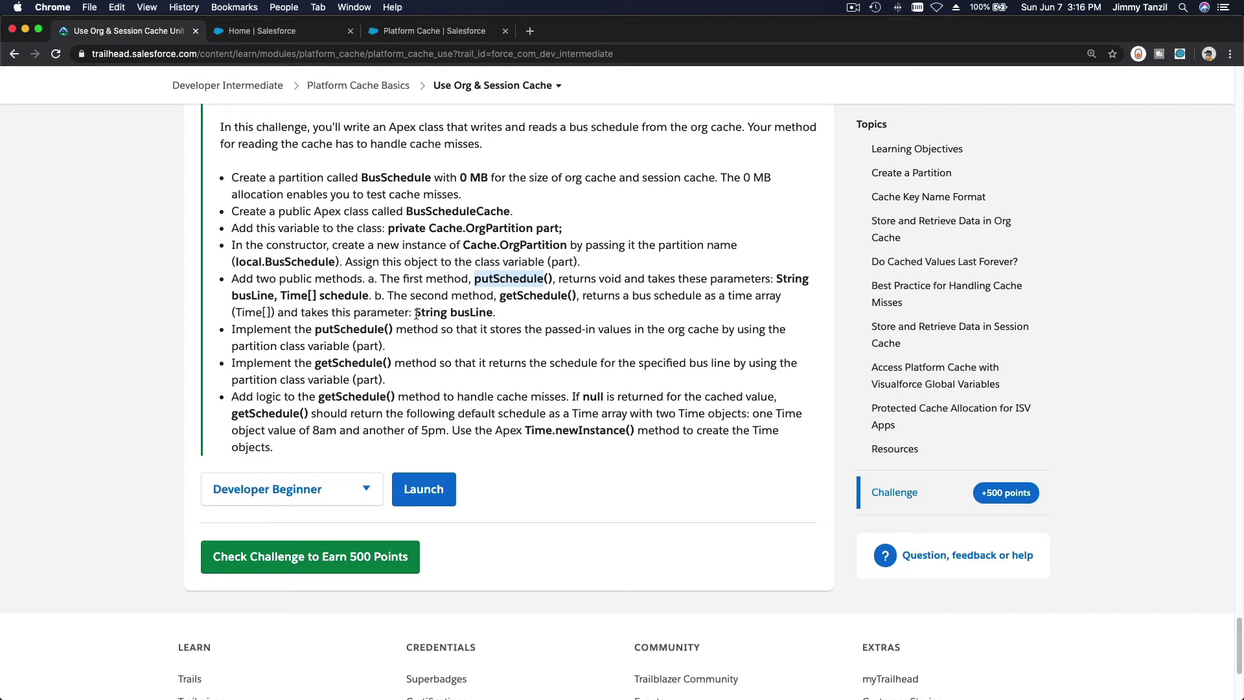
Reread the putSchedule, getSchedule and cache-miss requirements with 8am/5pm defaults, then return to Developer Console
{"action": "scroll", "coordinate": [436, 315], "scroll_direction": "down", "scroll_amount": 3}
{"action": "left_click", "coordinate": [316, 255]}
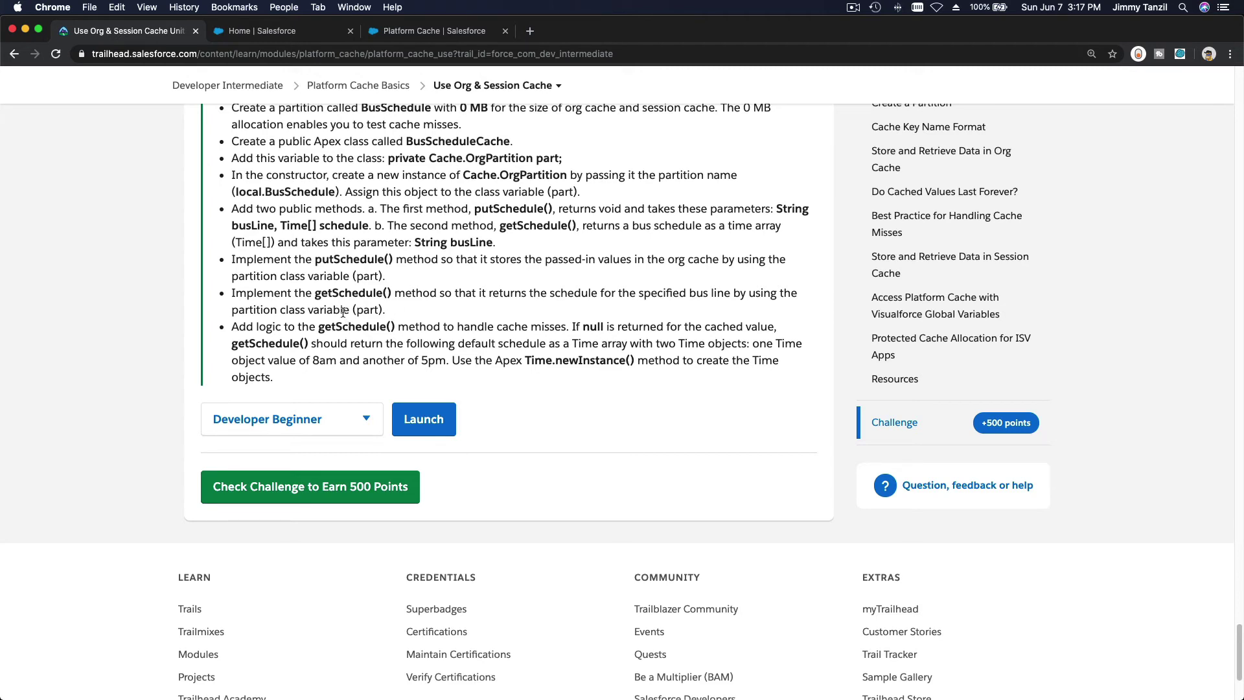
{"action": "scroll", "coordinate": [356, 336], "scroll_direction": "down", "scroll_amount": 1}
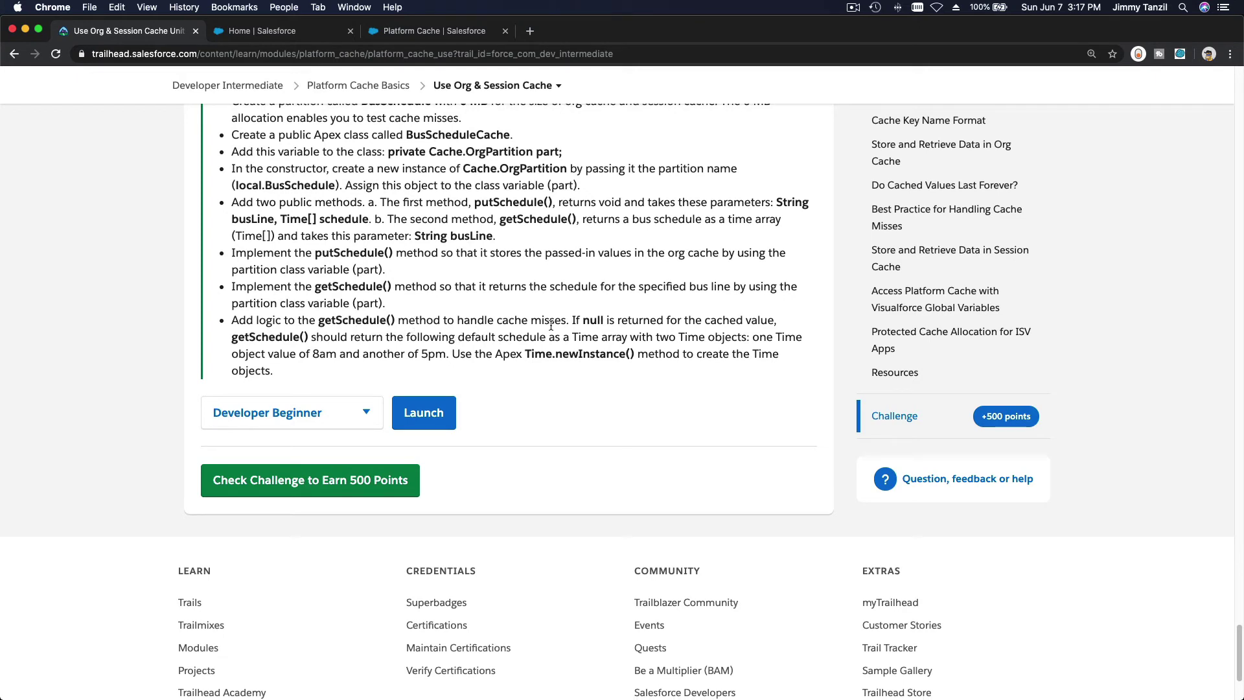
{"action": "double_click", "coordinate": [509, 323]}
{"action": "double_click", "coordinate": [548, 323]}
{"action": "double_click", "coordinate": [327, 357]}
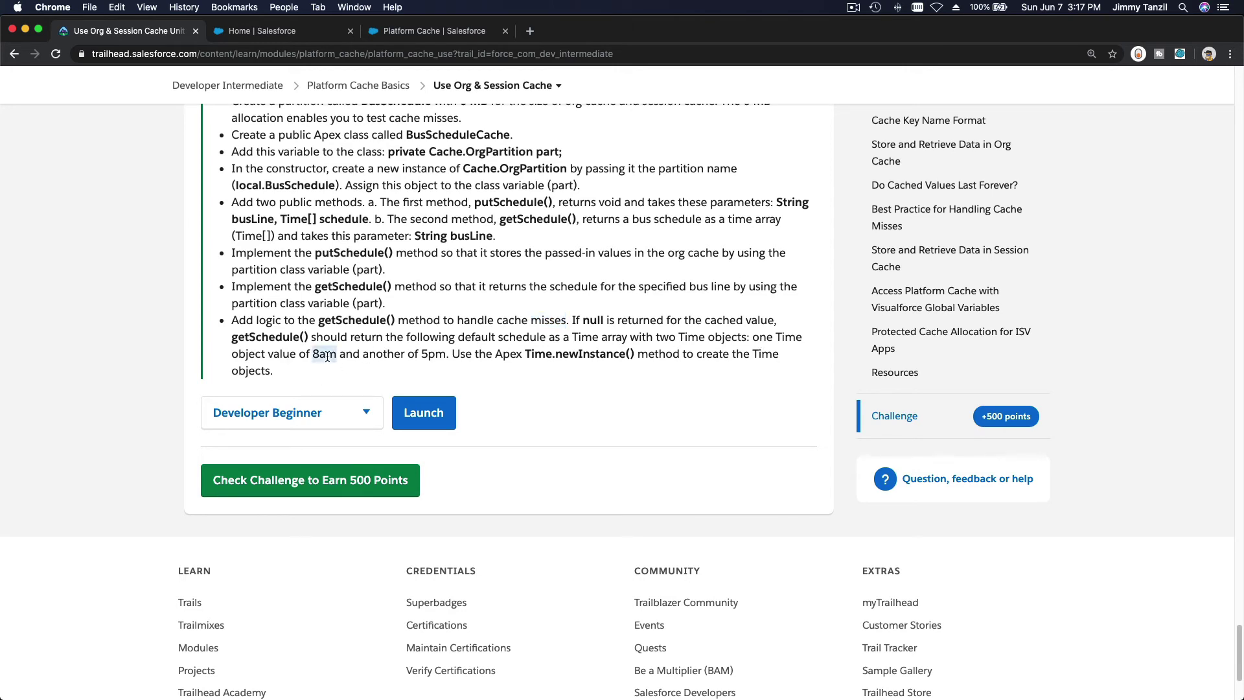
{"action": "left_click", "coordinate": [436, 352]}
{"action": "double_click", "coordinate": [433, 354]}
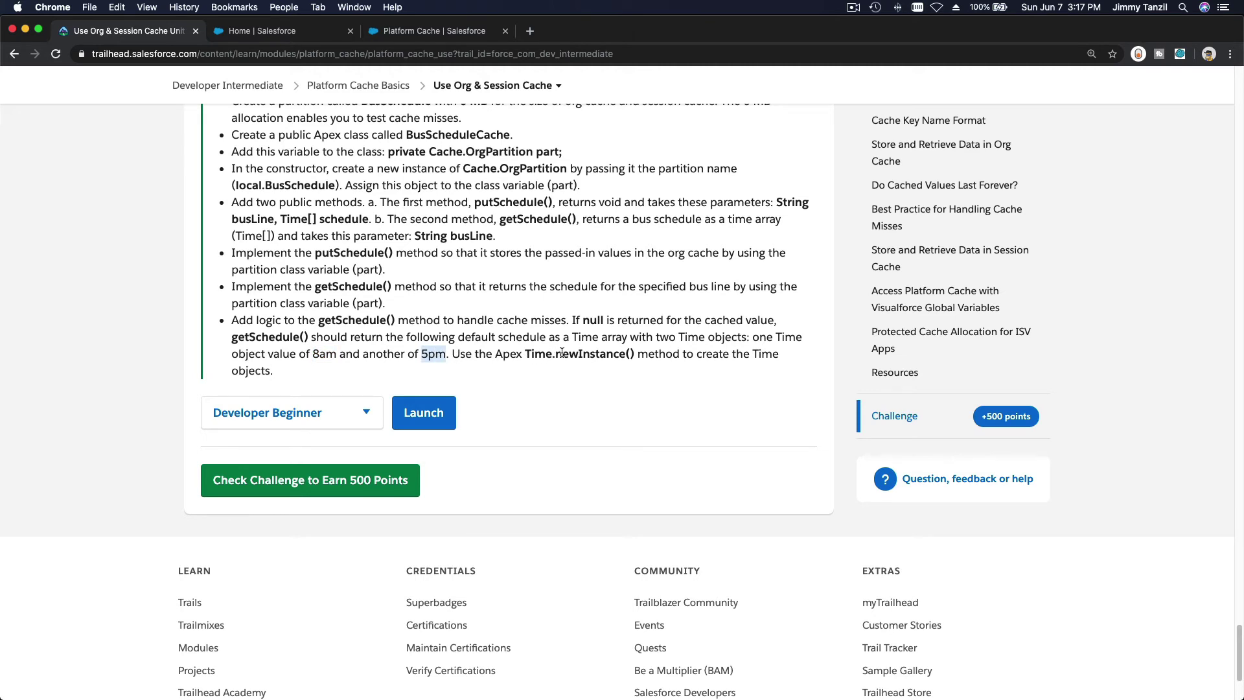
{"action": "left_click", "coordinate": [652, 371]}
{"action": "left_click", "coordinate": [363, 13]}
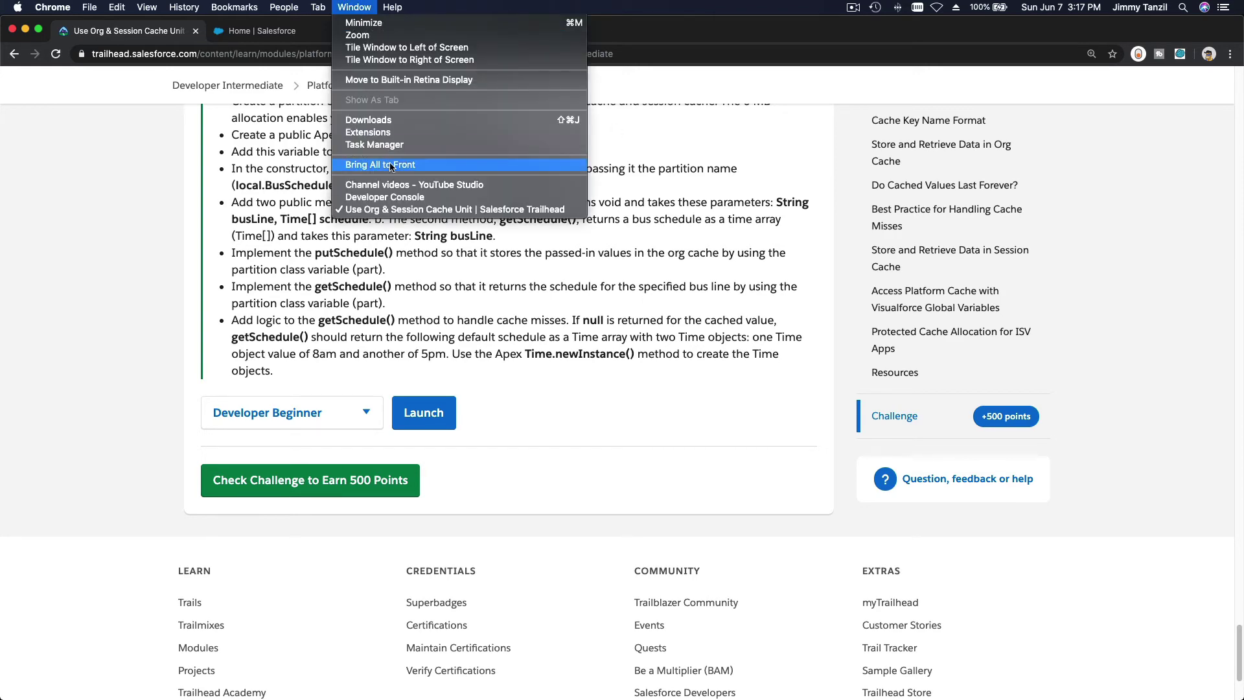
{"action": "left_click", "coordinate": [385, 197]}
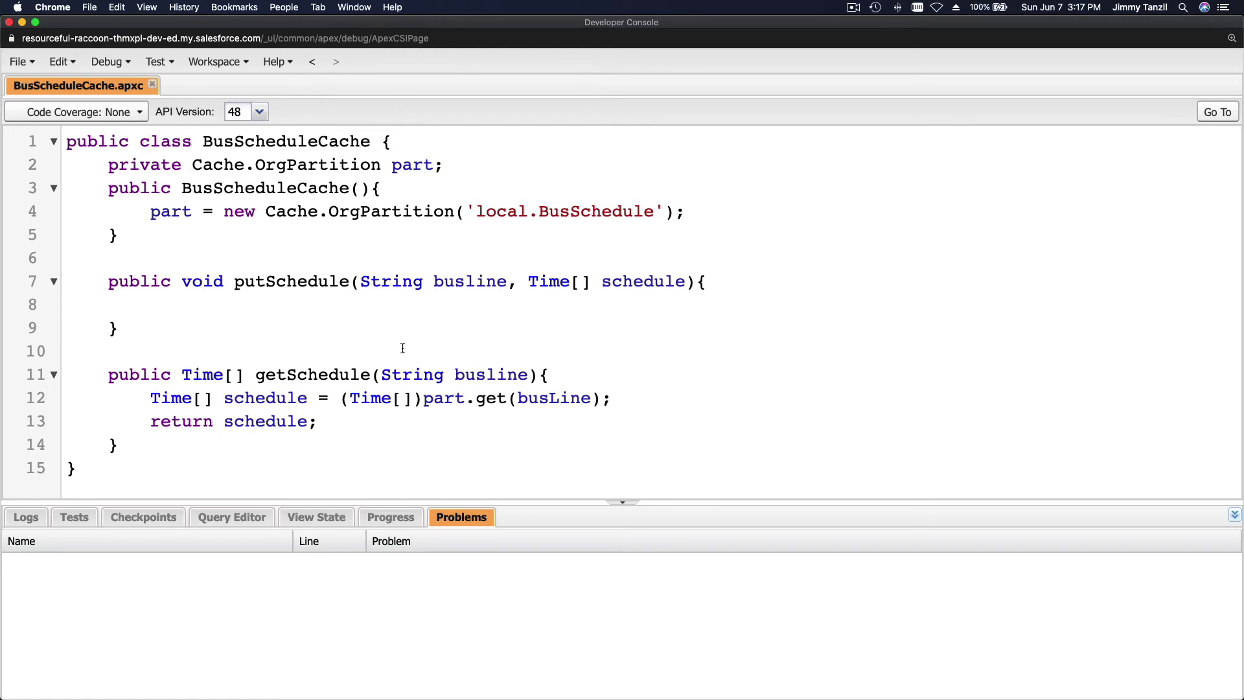
Wrap part.put('busLine', schedule); inside an if(part != null) block in putSchedule
{"action": "type", "text": "if(part != null"}
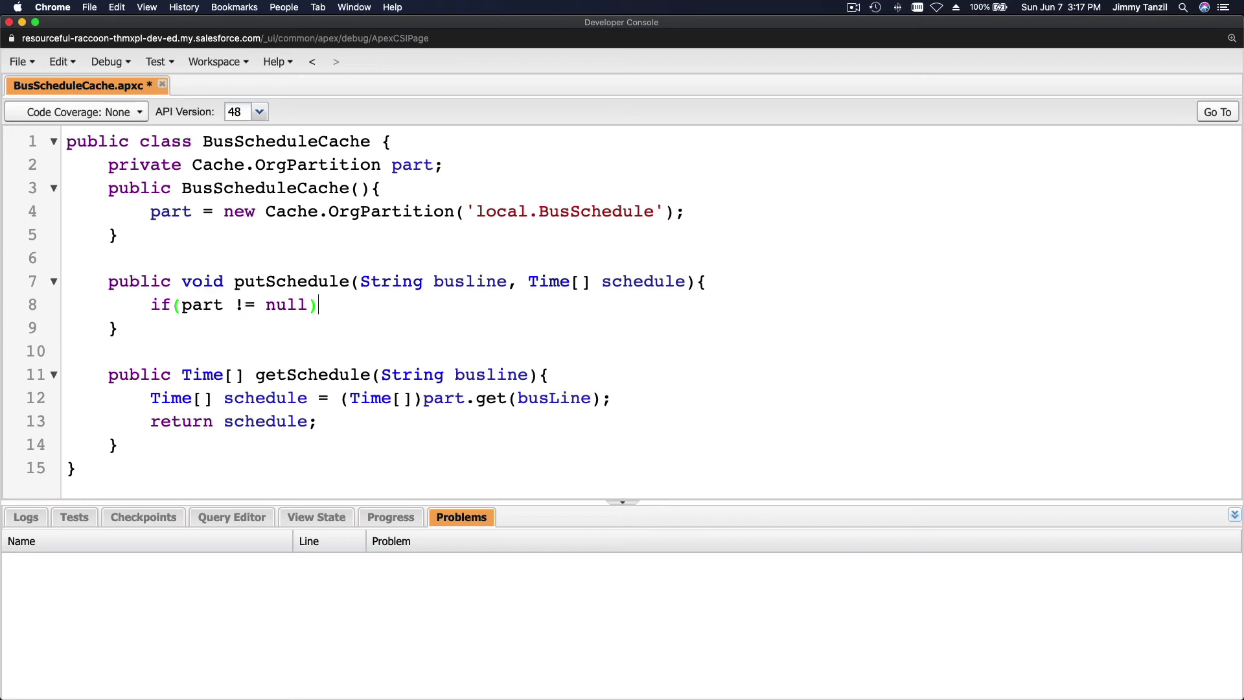
{"action": "type", "text": "){"}
{"action": "key", "text": "Return"}
{"action": "type", "text": "par"}
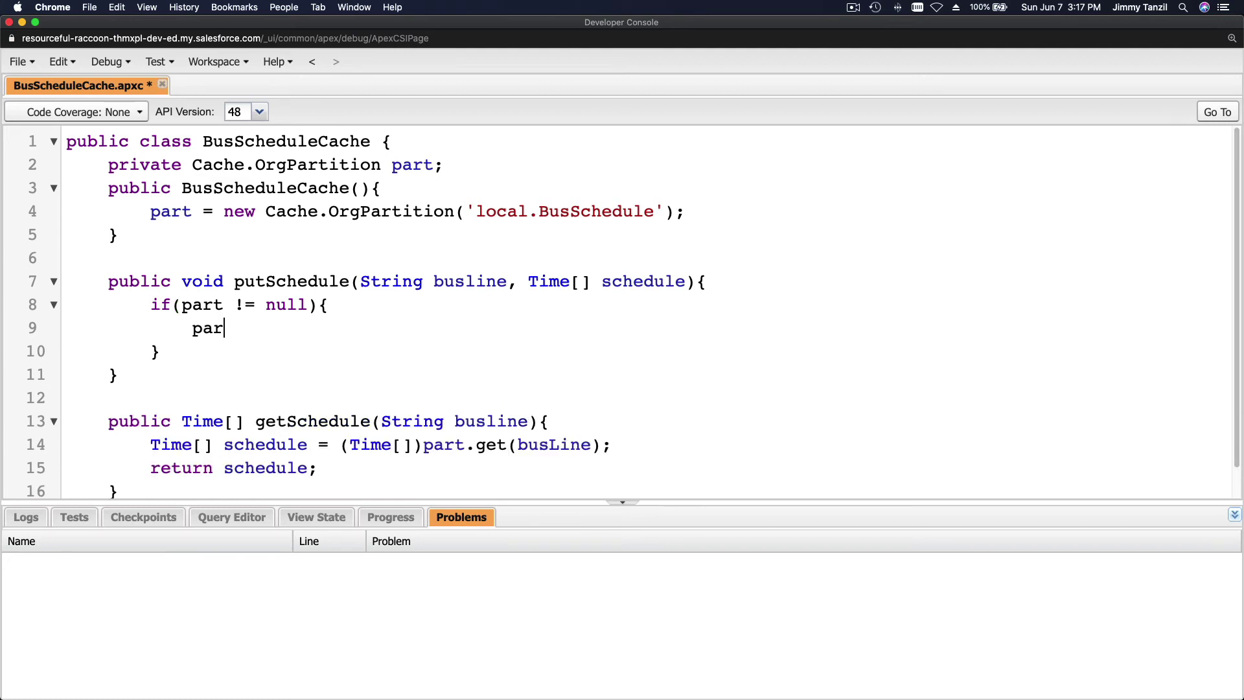
{"action": "type", "text": "t.put('bus"}
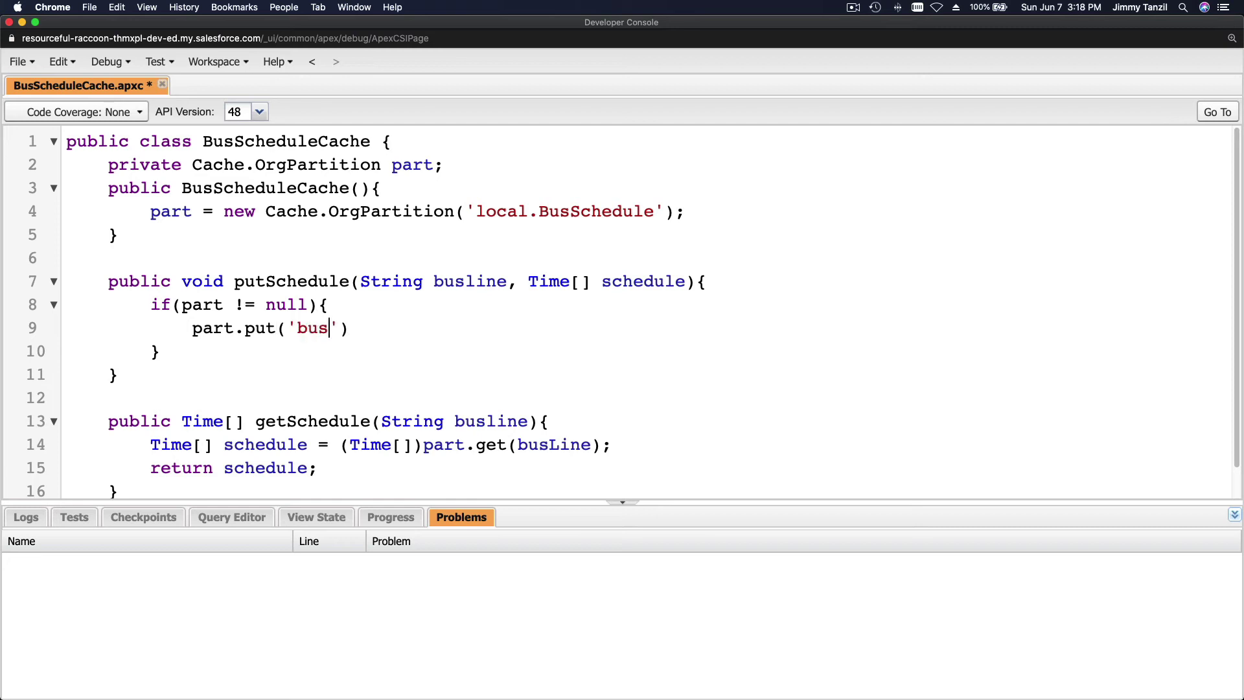
{"action": "type", "text": "Line"}
{"action": "left_click", "coordinate": [329, 304]}
{"action": "left_click", "coordinate": [382, 327]}
{"action": "type", "text": ", schedule)"}
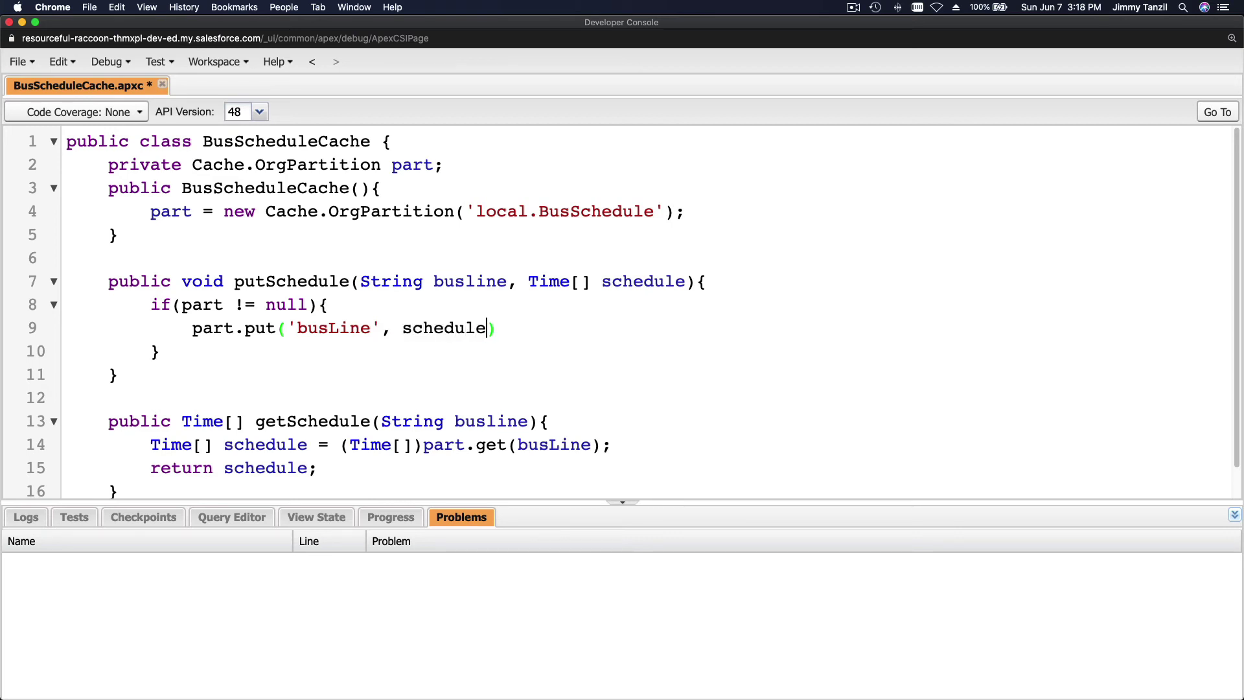
{"action": "type", "text": ";"}
{"action": "double_click", "coordinate": [324, 329]}
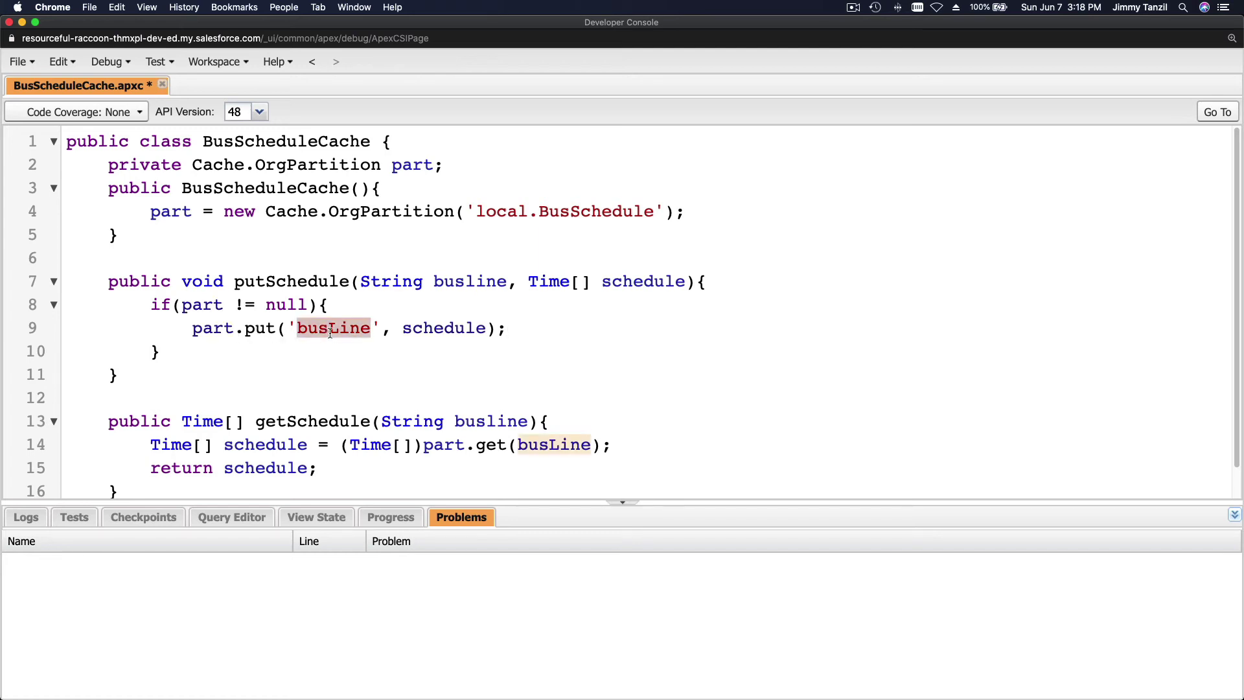
{"action": "left_click", "coordinate": [418, 329]}
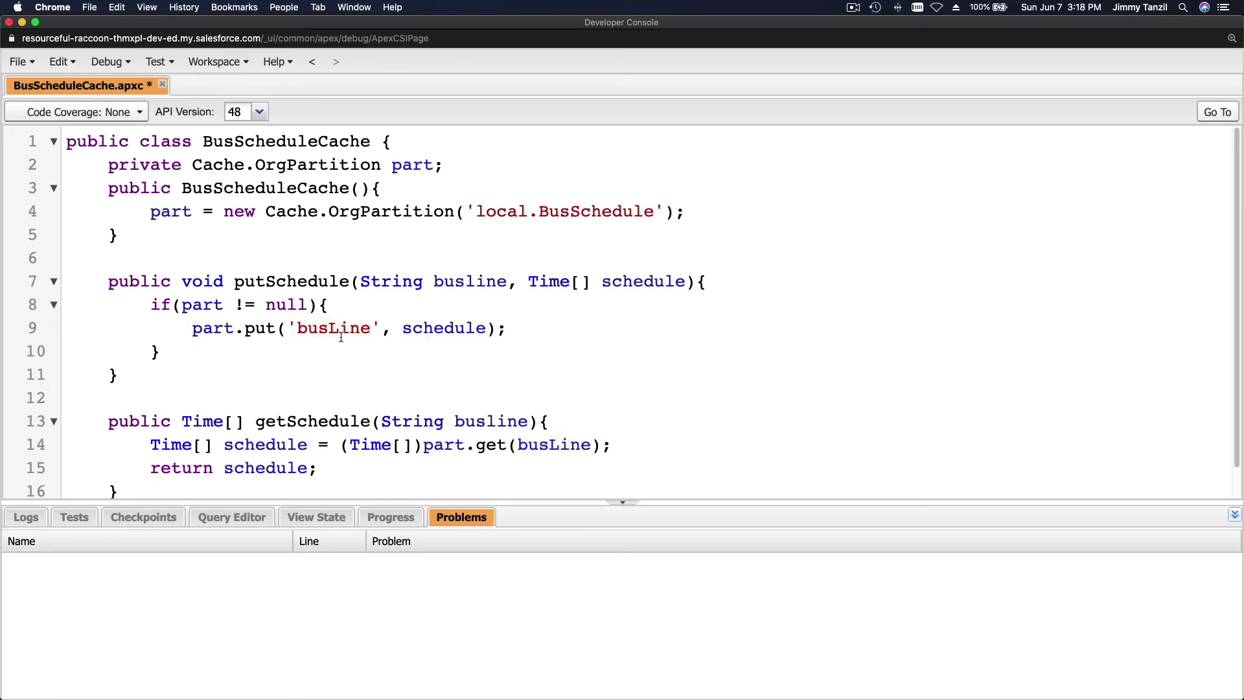
{"action": "double_click", "coordinate": [342, 332]}
{"action": "double_click", "coordinate": [428, 327]}
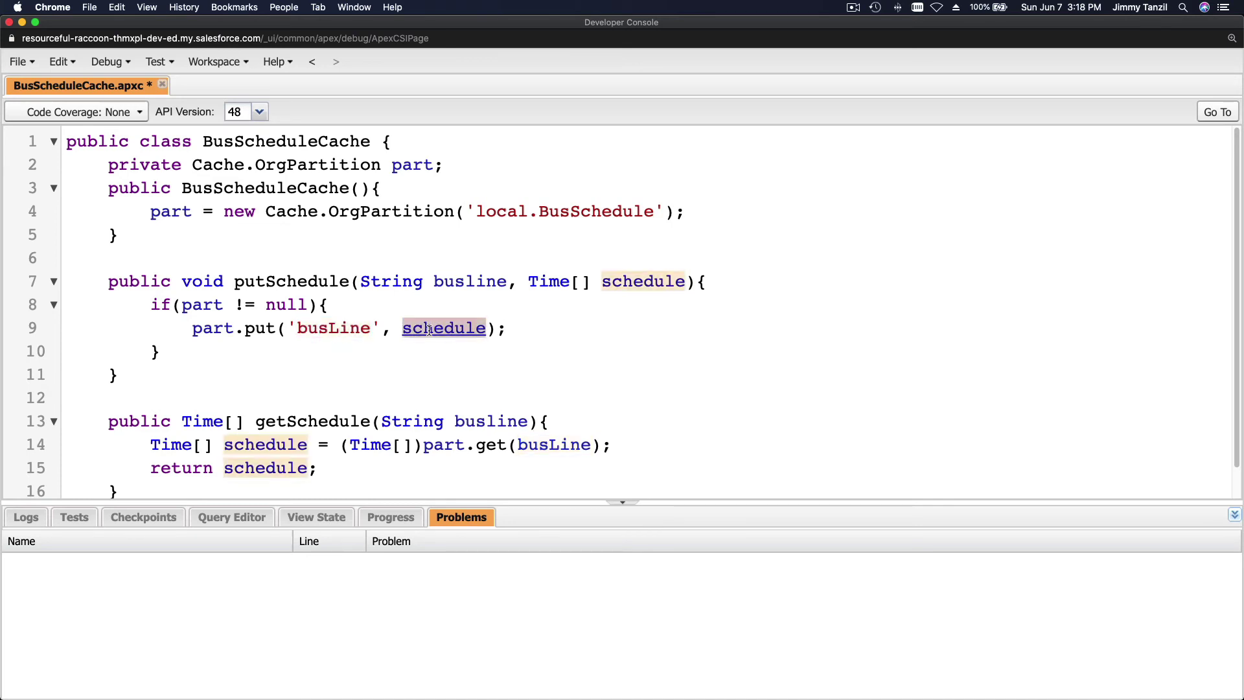